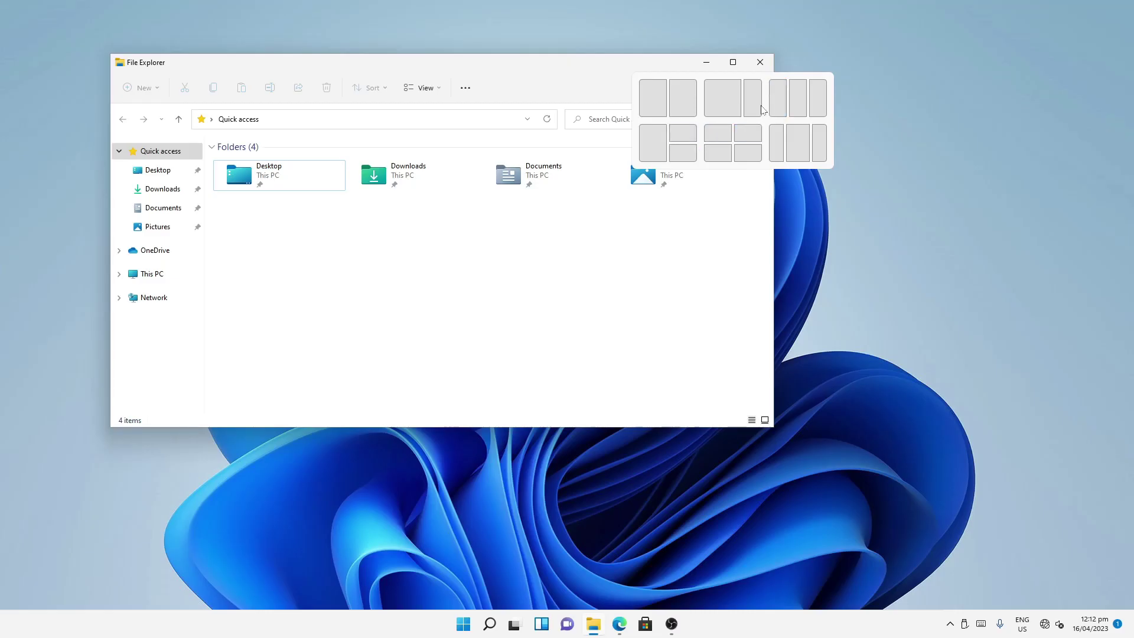
Step: Snap the File Explorer window into the wider zone of the two-thirds and one-third layout, dismiss the window suggestions, and close it
left_click(725, 98)
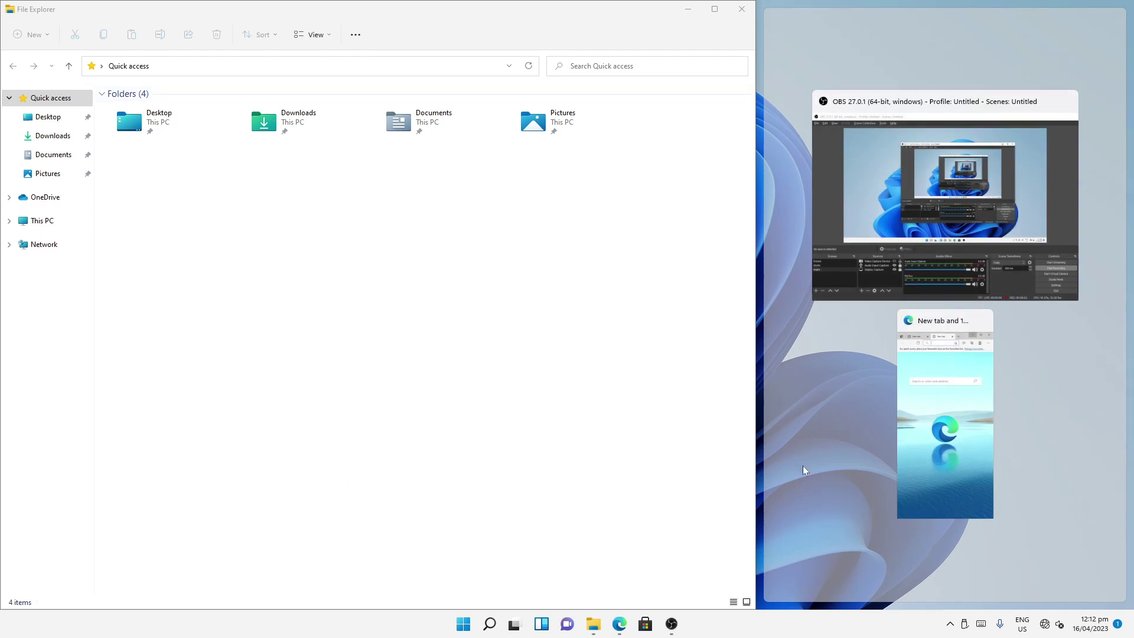
key("Escape")
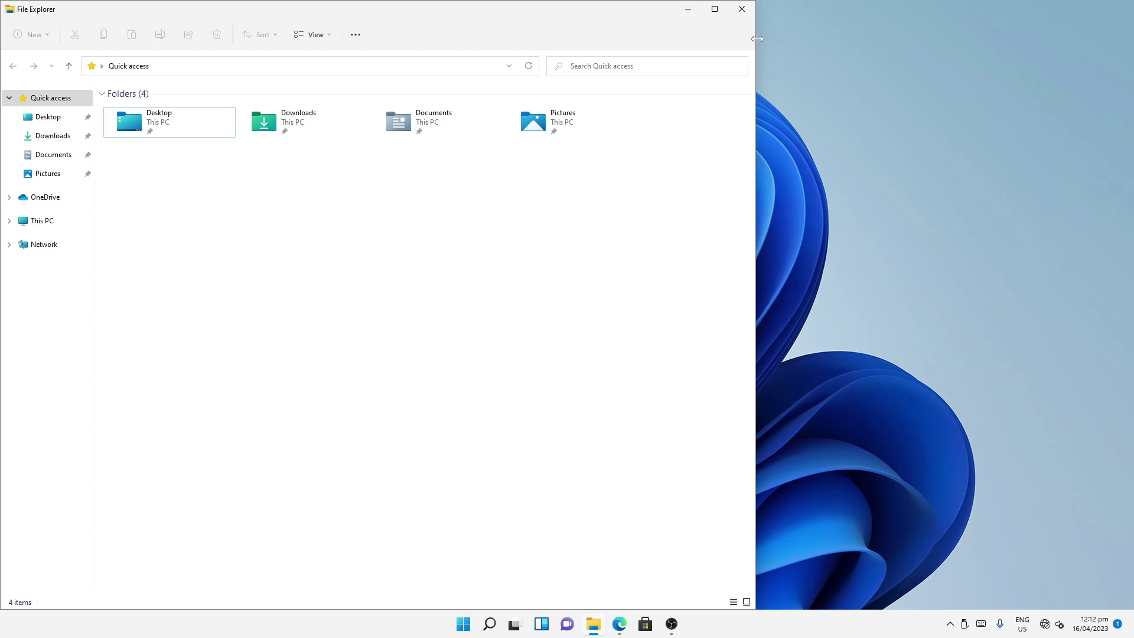
left_click(741, 9)
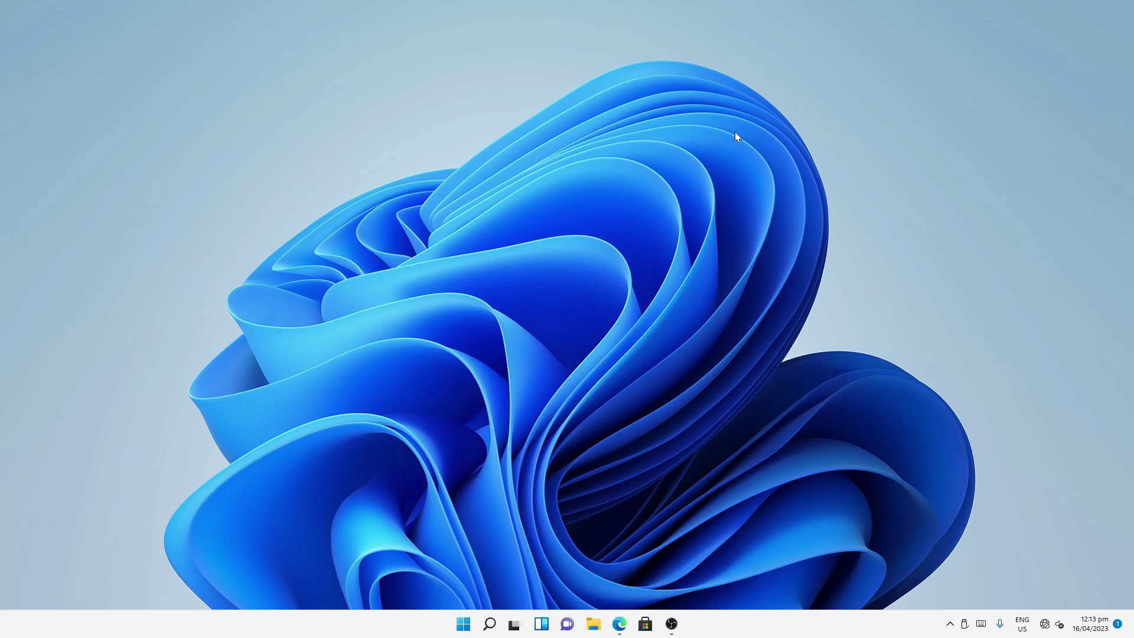
Step: Open the Windows Settings and turn on Clipboard history in the System Clipboard settings
key("super+i")
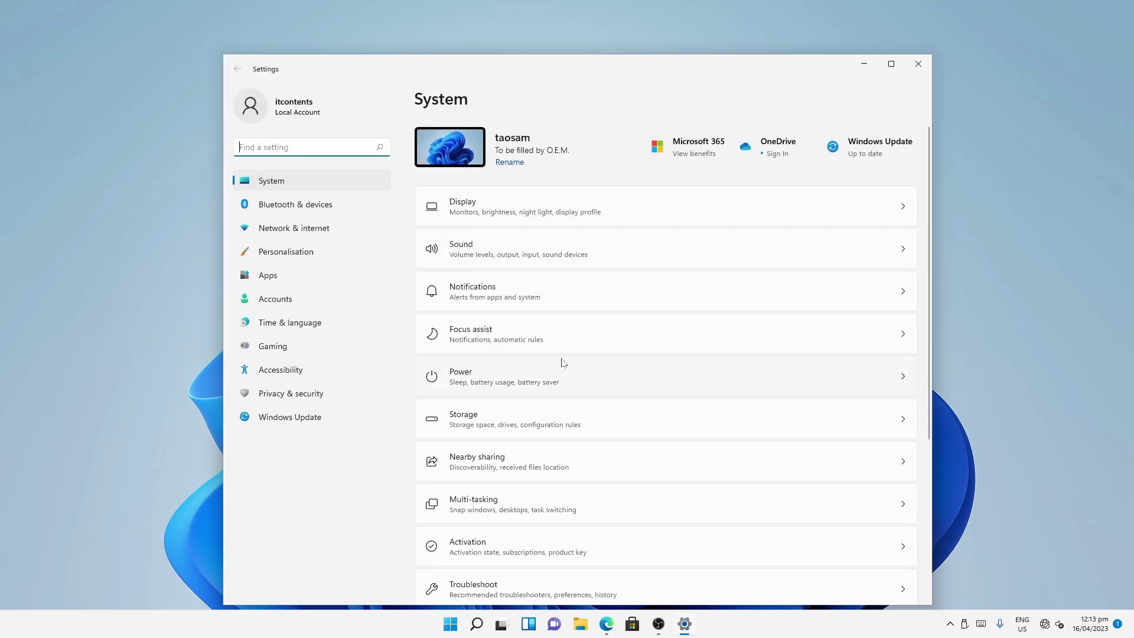
scroll(561, 363, "down", 5)
left_click(281, 184)
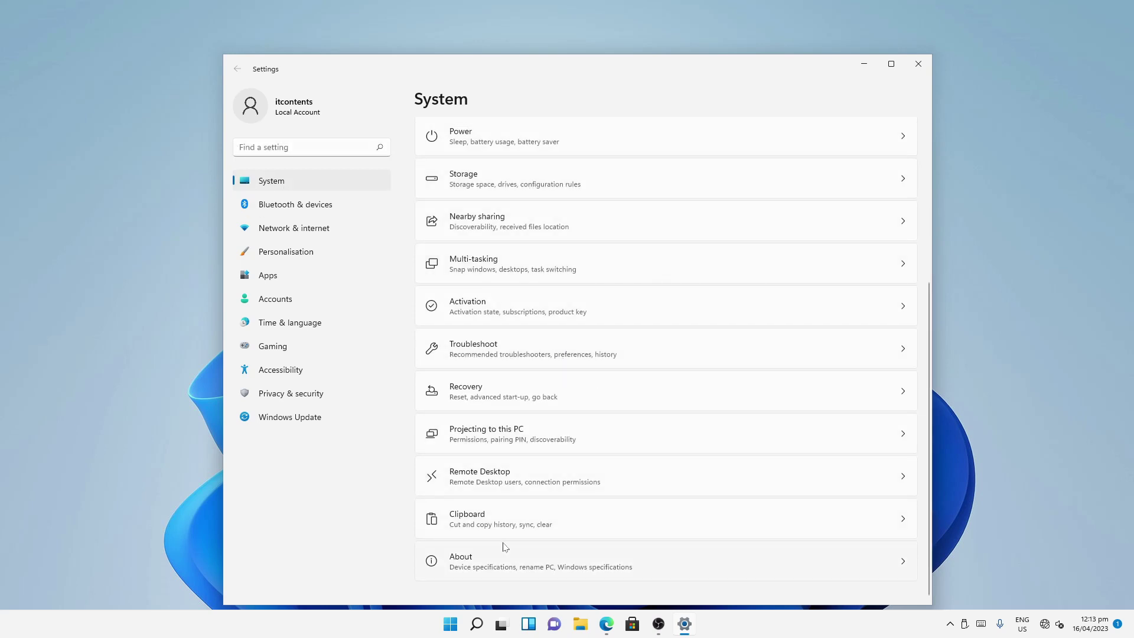
left_click(485, 522)
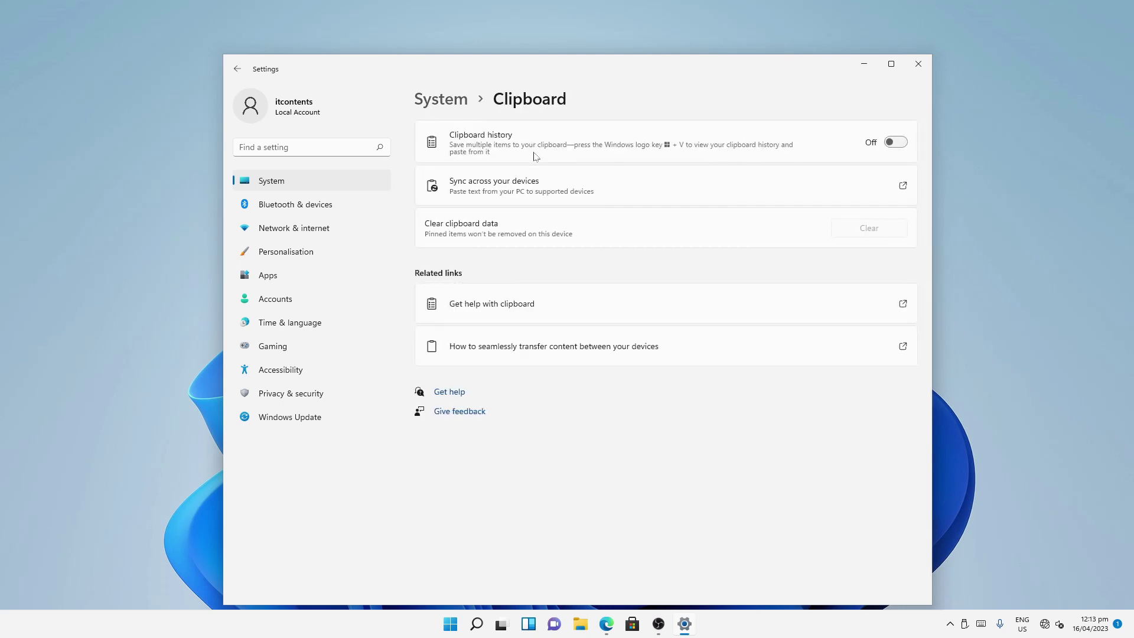
left_click(891, 147)
Step: Copy the Documents folder's path in File Explorer, minimise that window, and check the copied entries in the clipboard history
left_click(579, 624)
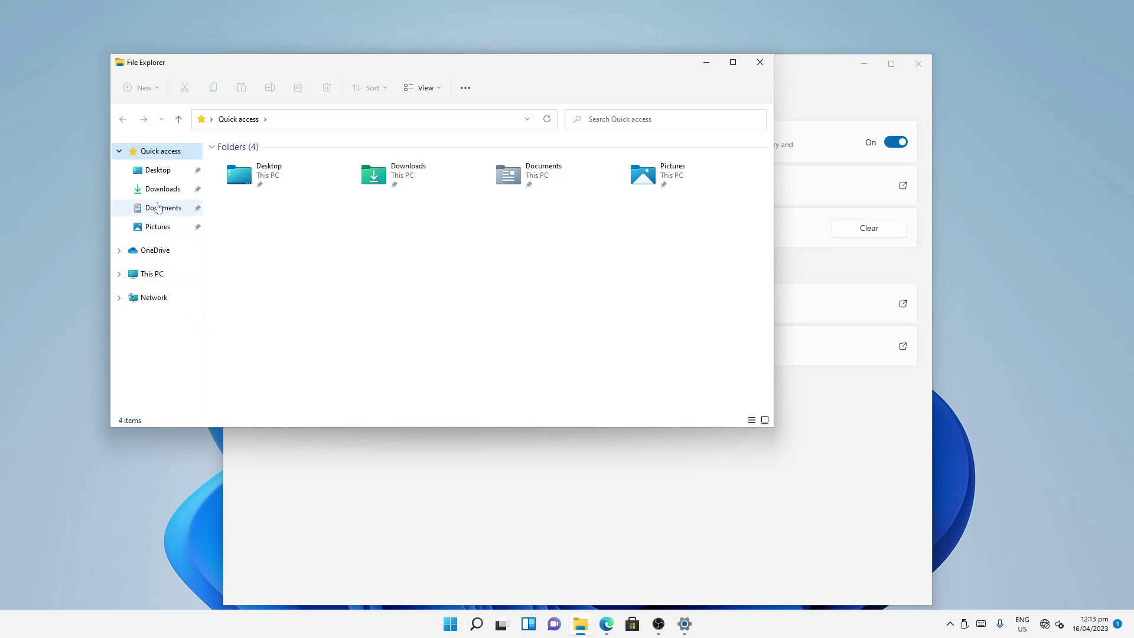
right_click(158, 209)
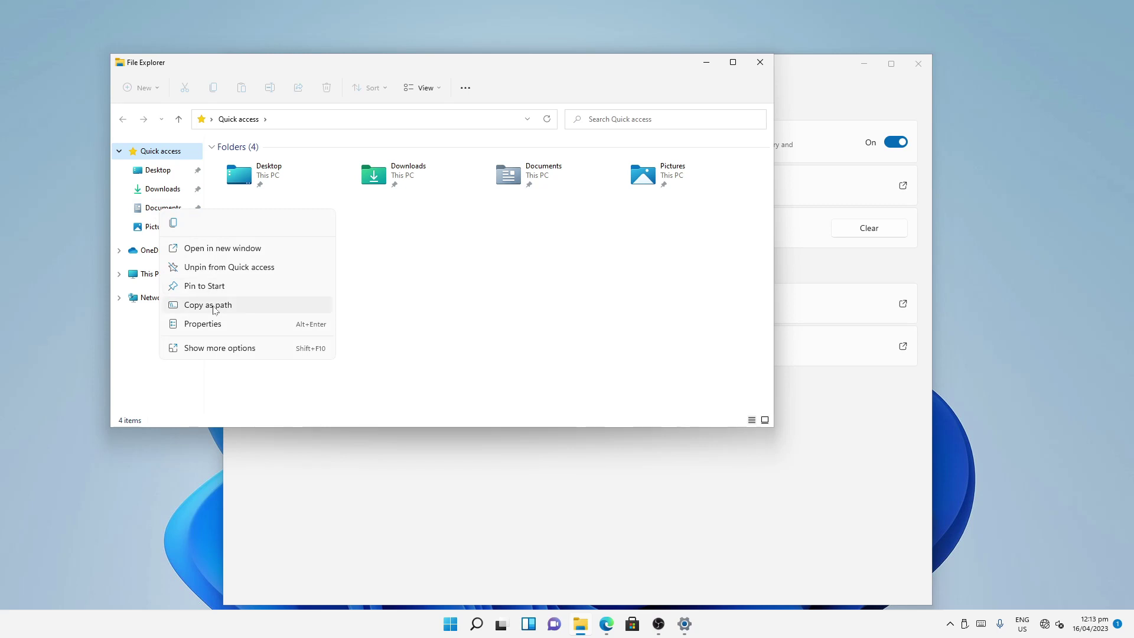
left_click(215, 304)
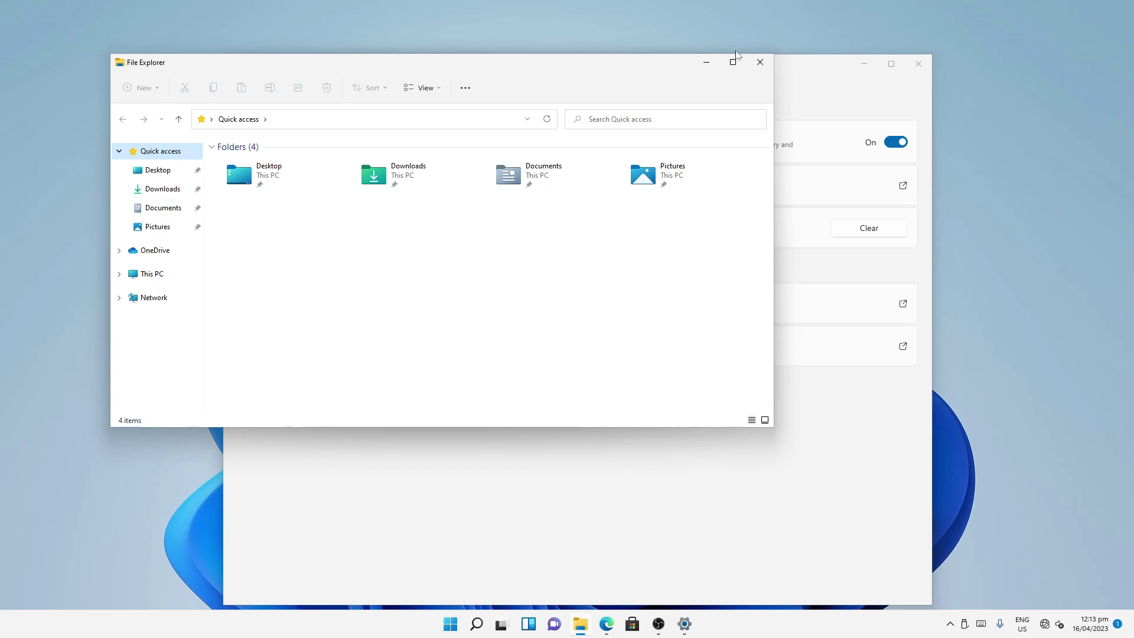
left_click(706, 62)
key("super+v")
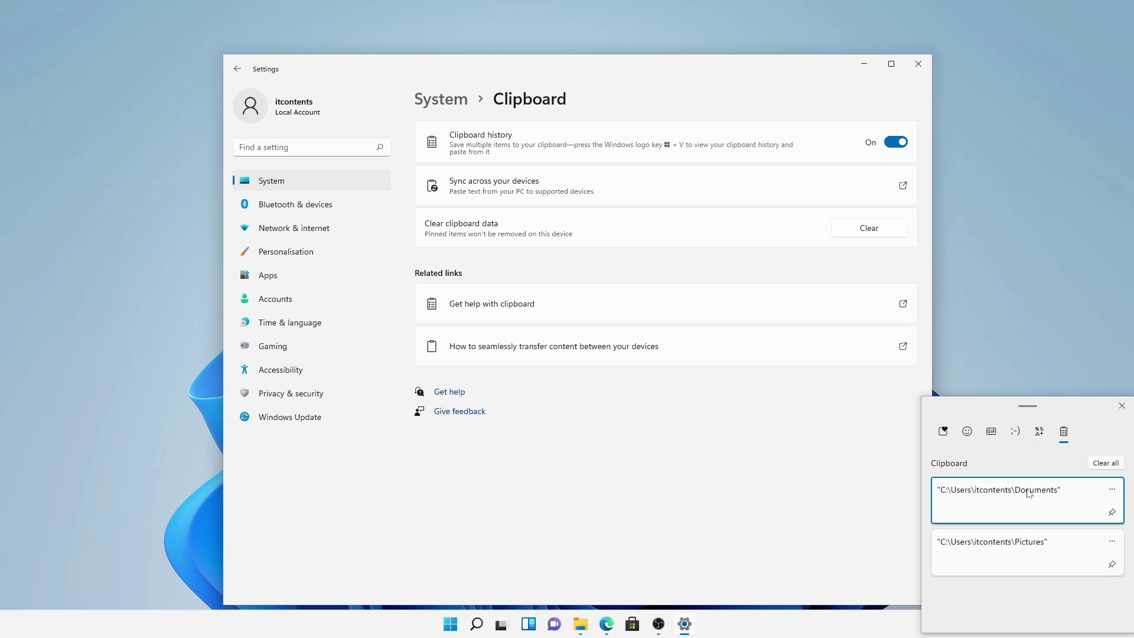
left_click(1121, 406)
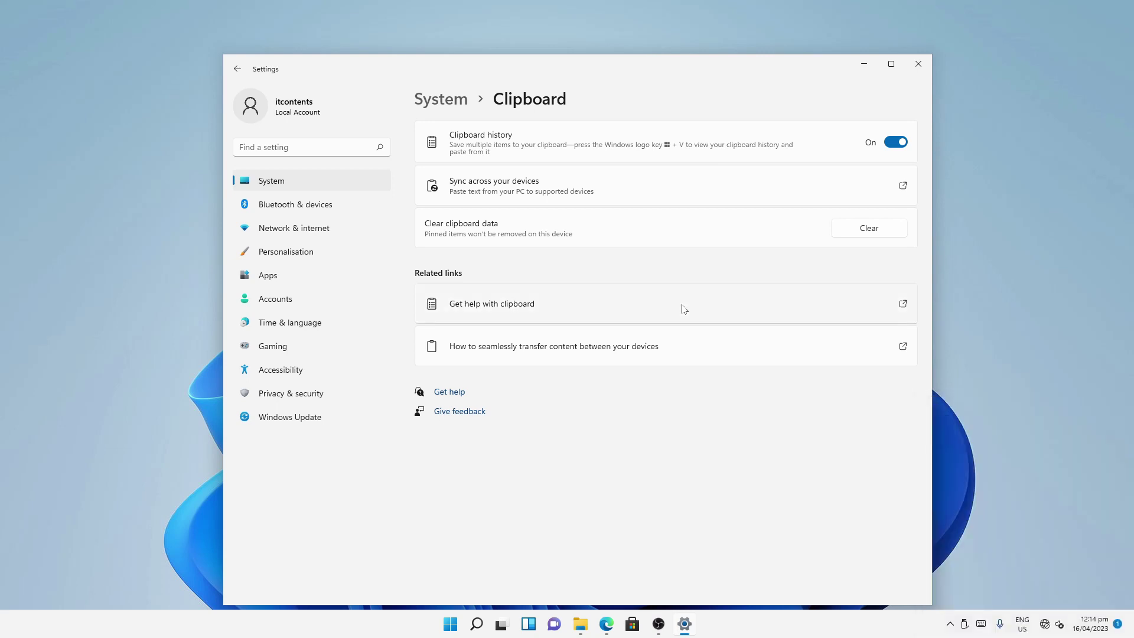
Step: Turn on Title bar window shake in the System Multi-tasking settings
left_click(237, 69)
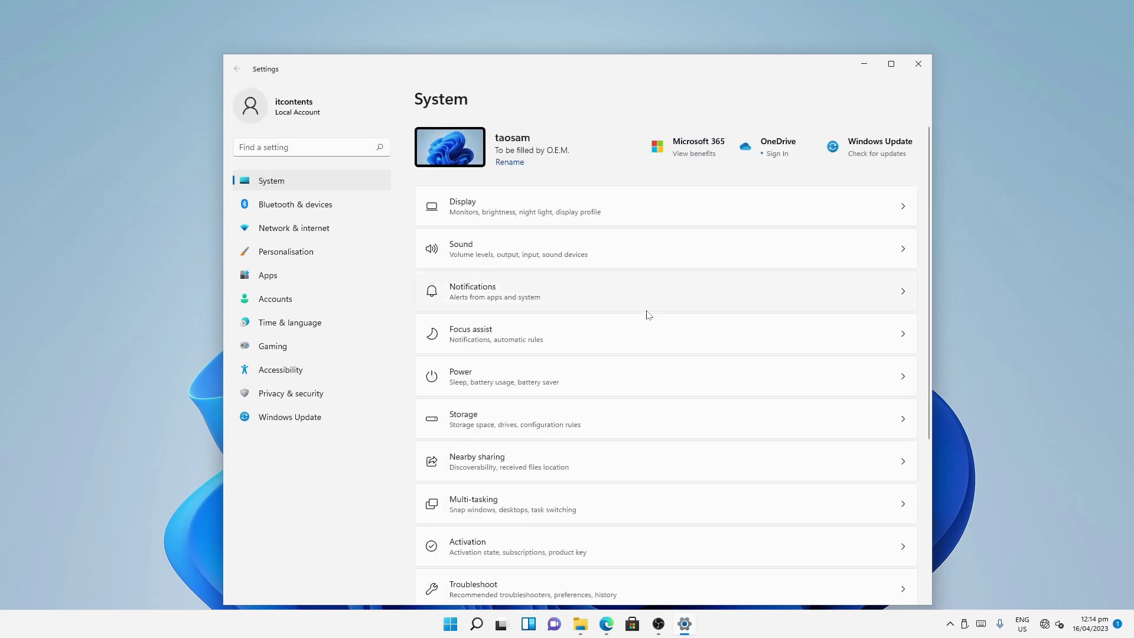
scroll(648, 315, "down", 5)
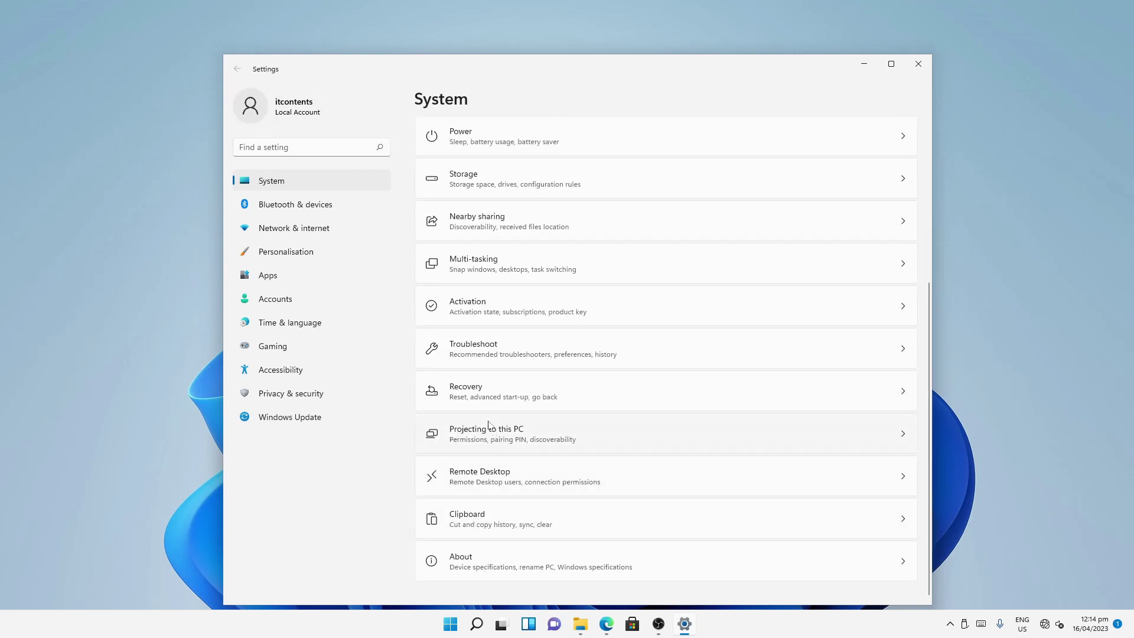
left_click(506, 264)
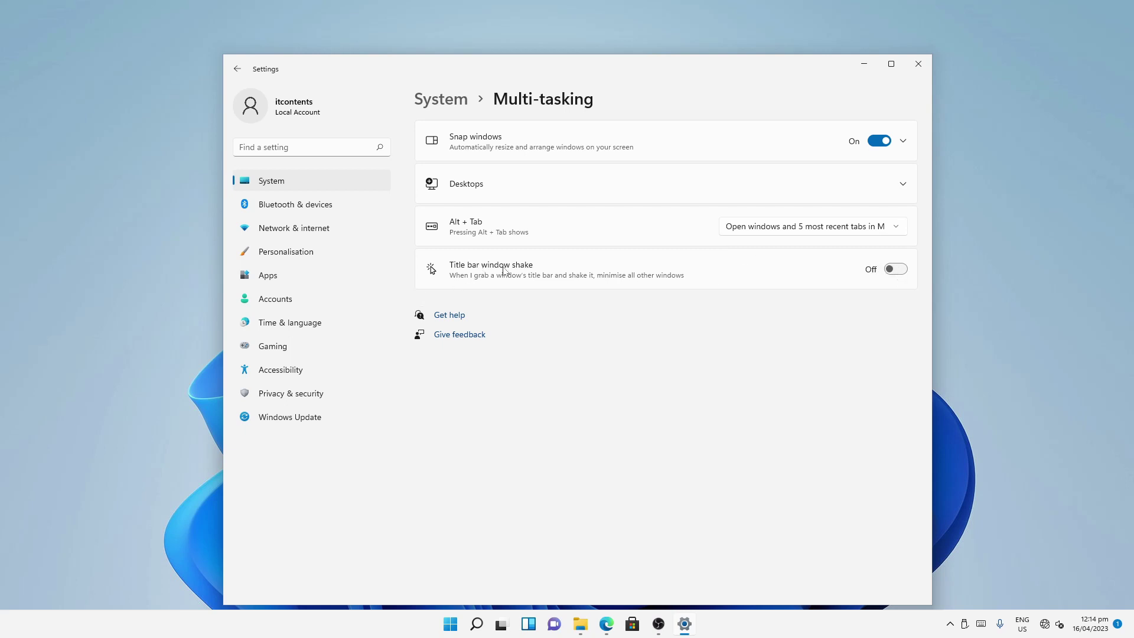
left_click(895, 269)
Step: Open Microsoft Edge and shake the Settings window by its title bar to minimise and restore the other windows
left_click(599, 625)
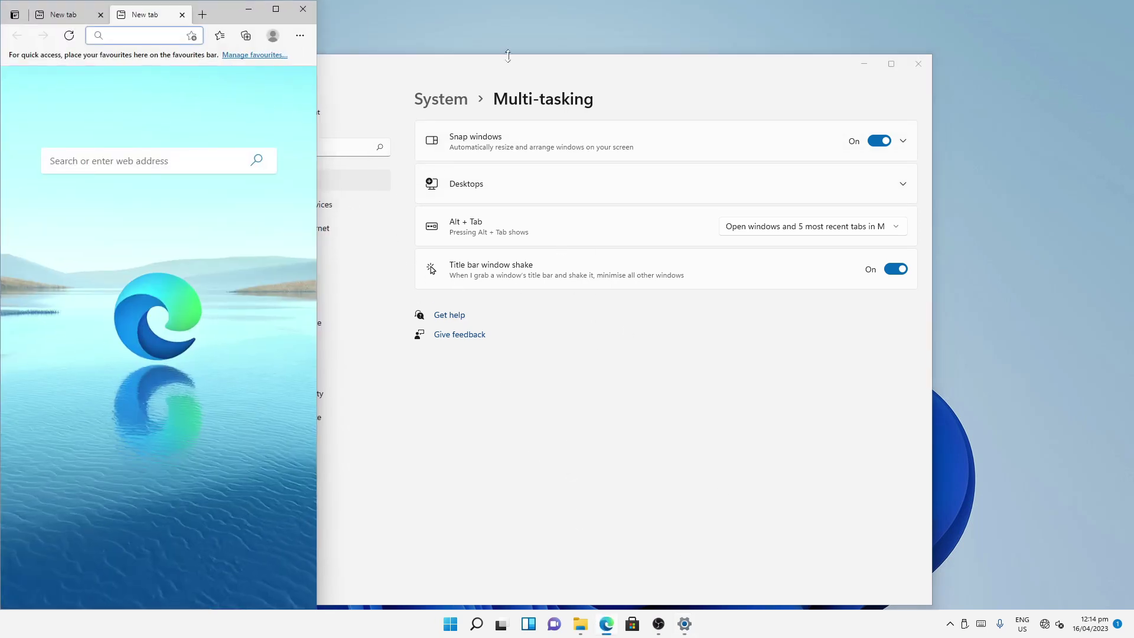
left_click_drag(510, 66, 484, 40)
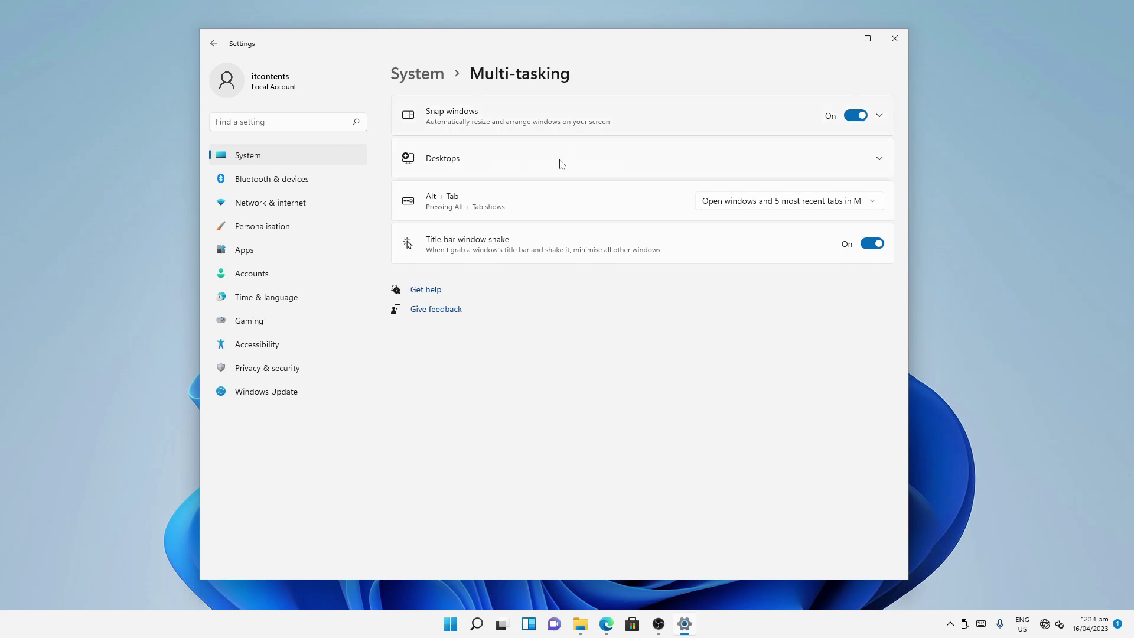
left_click_drag(537, 36, 359, 68)
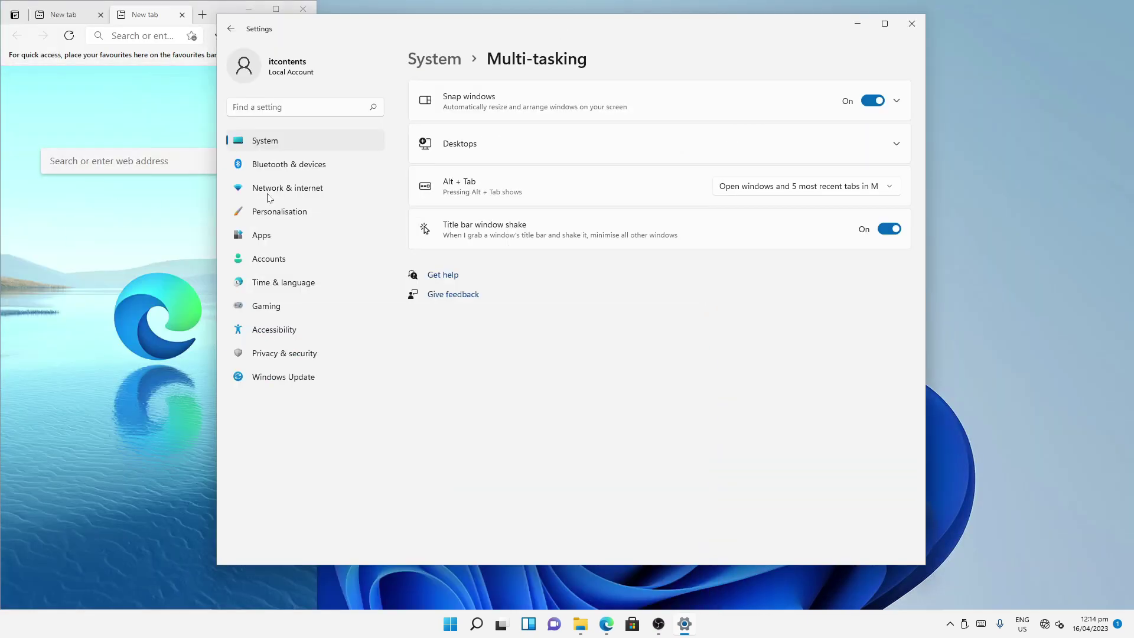
Step: Turn Title bar window shake off, try shaking the Settings window, and turn the option back on
left_click(888, 229)
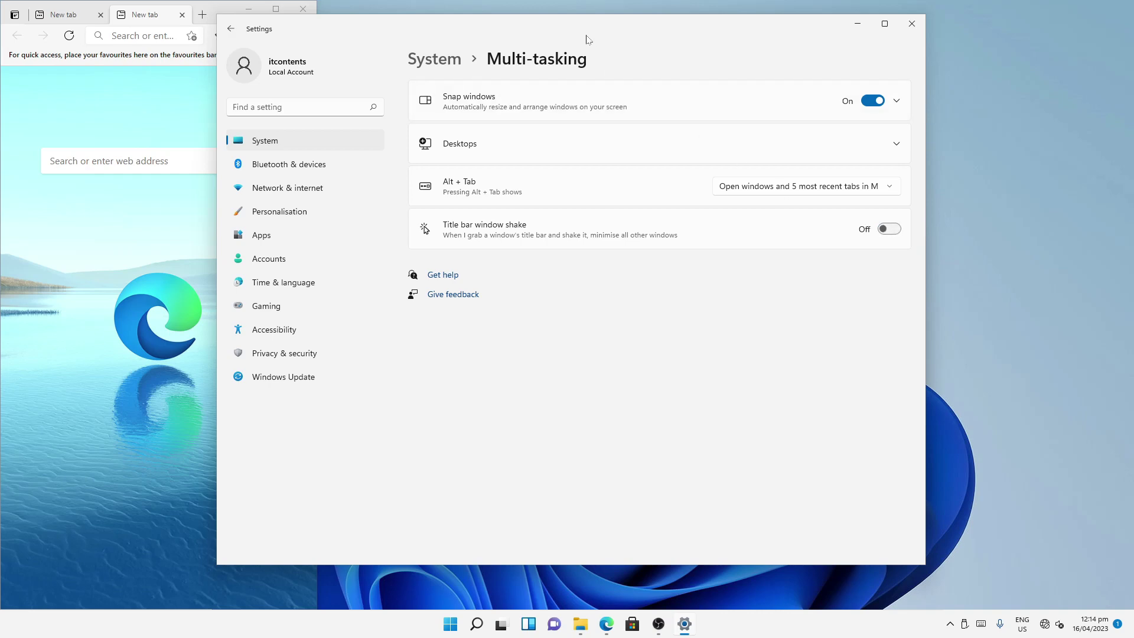
left_click_drag(562, 16, 602, 25)
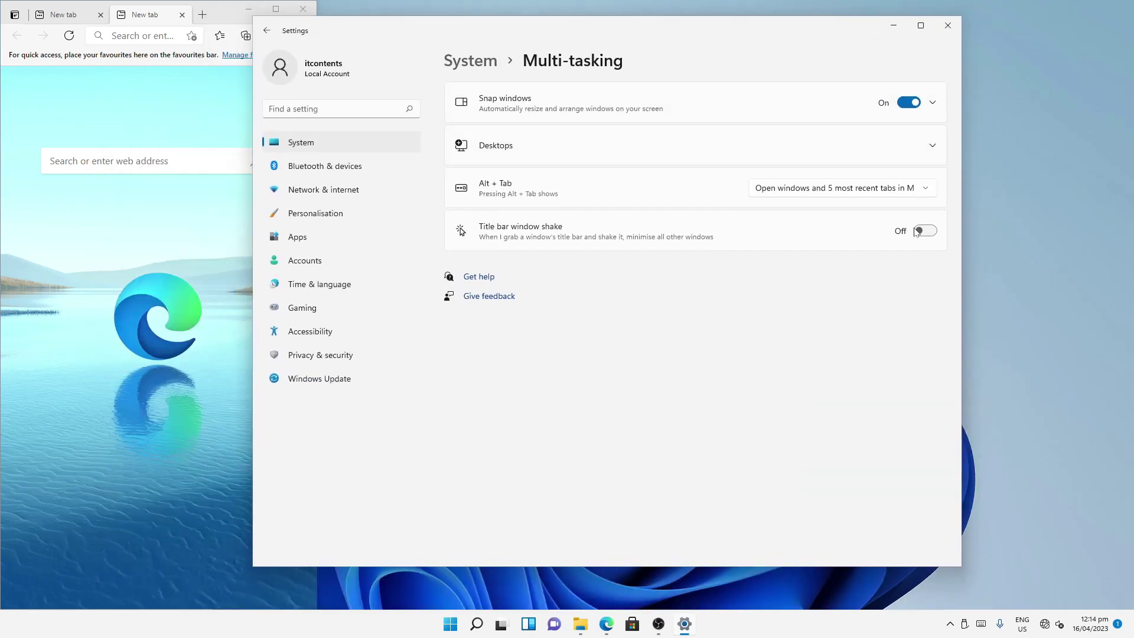
left_click(932, 234)
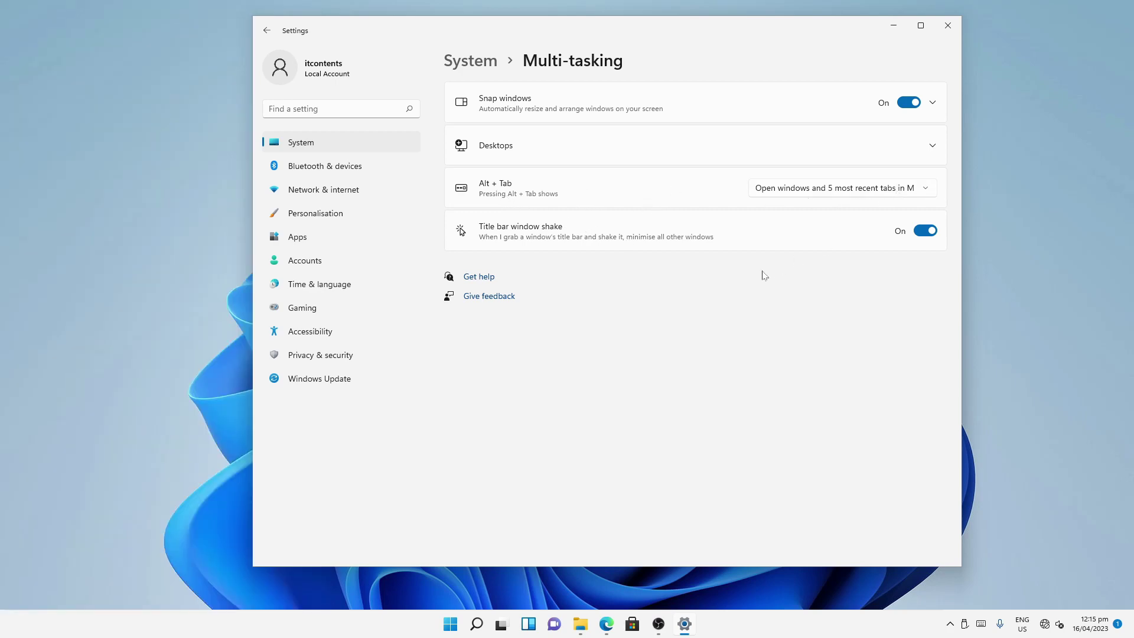
Step: Cycle through the open windows and Edge tabs in the window switcher and return to Settings
key("alt+Tab")
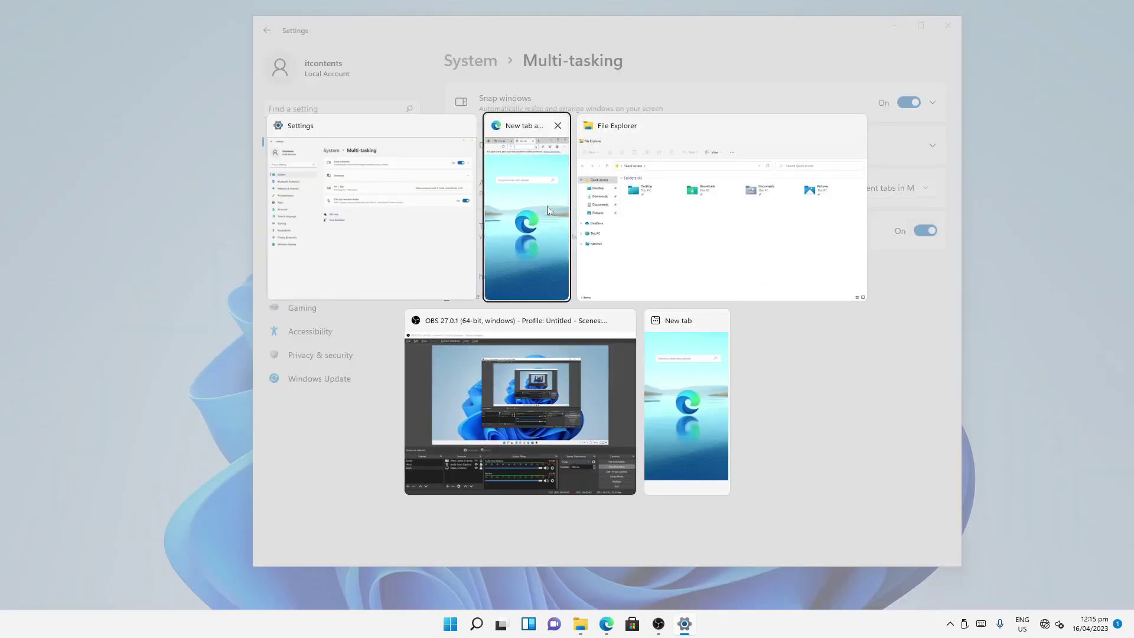
key("alt+Tab")
key("alt+Tab")
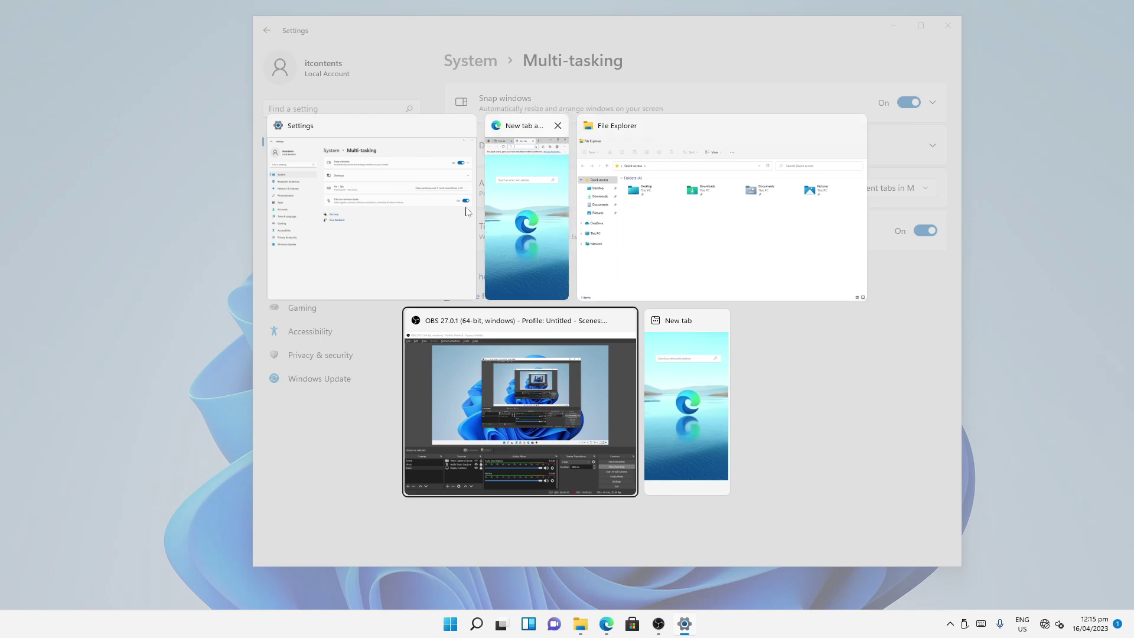
left_click(417, 230)
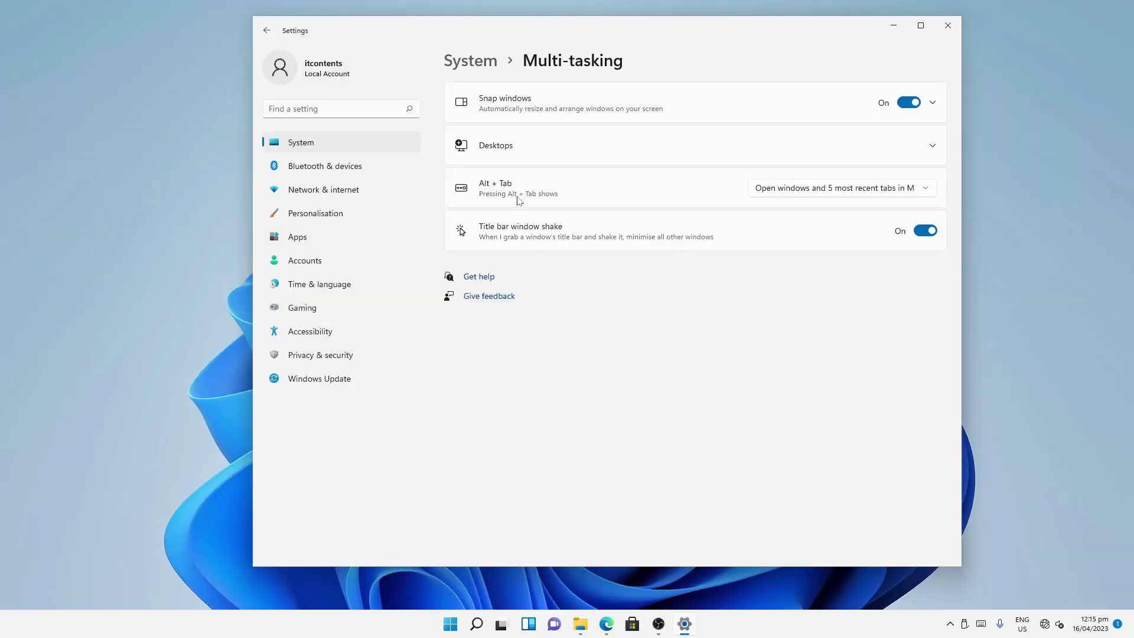
Step: Set the Alt + Tab option to Open windows only and check the window switcher before returning to Settings
left_click(929, 188)
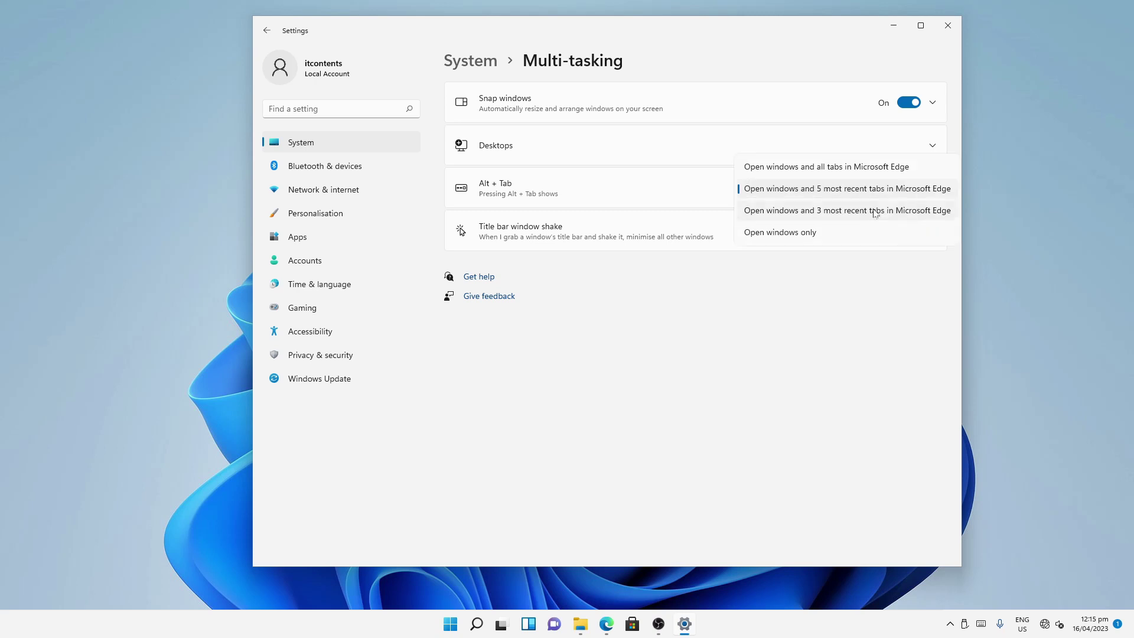
left_click(759, 234)
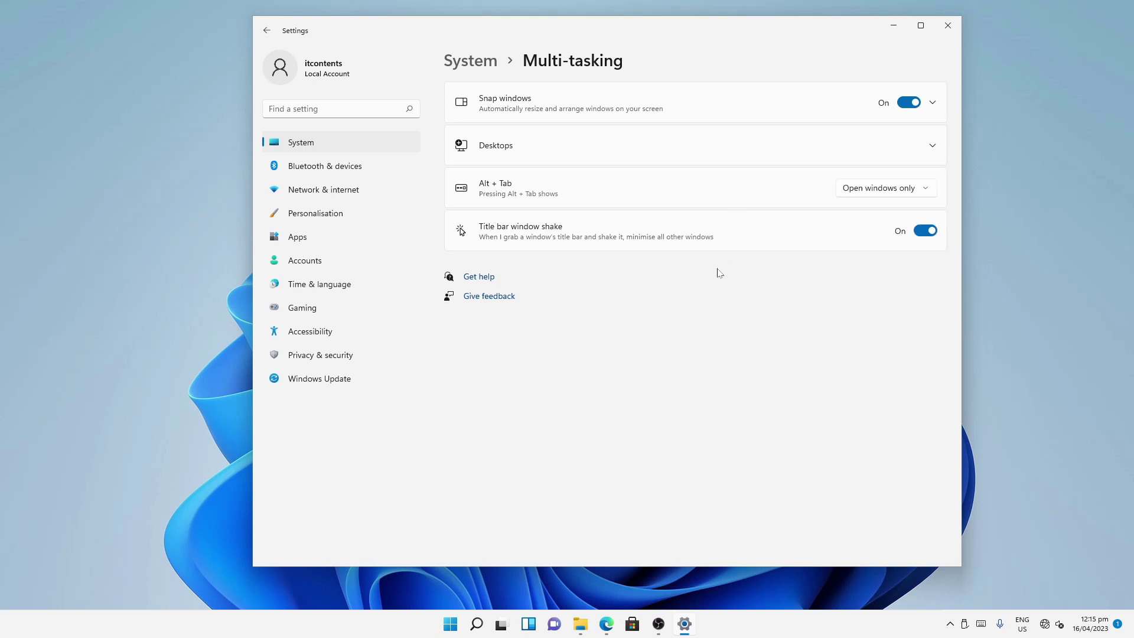
key("alt+Tab")
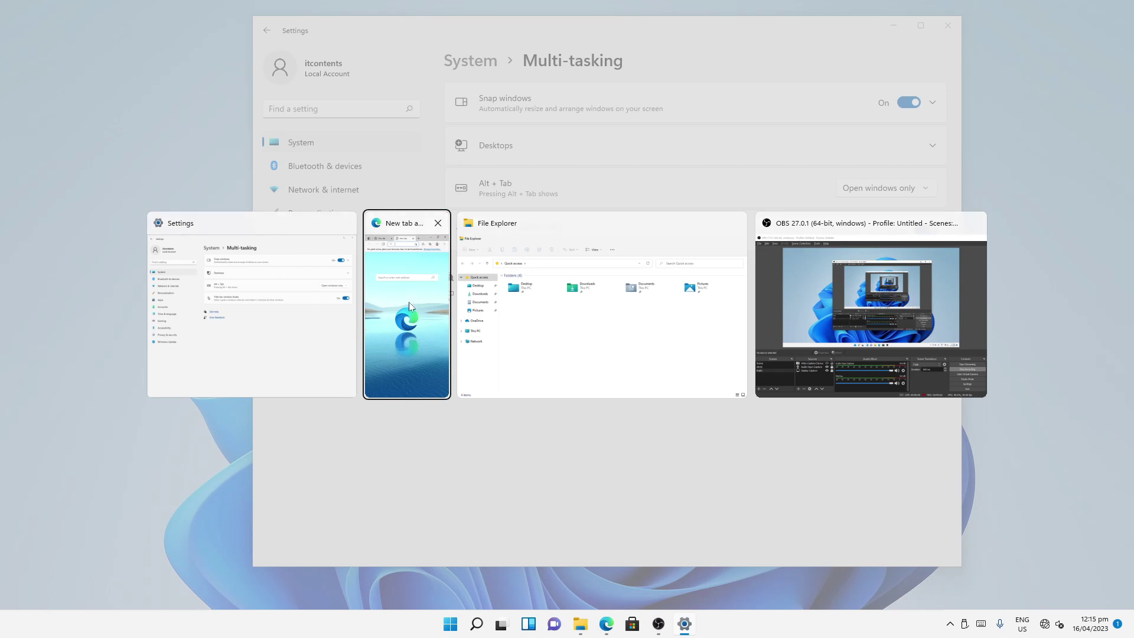
left_click(228, 336)
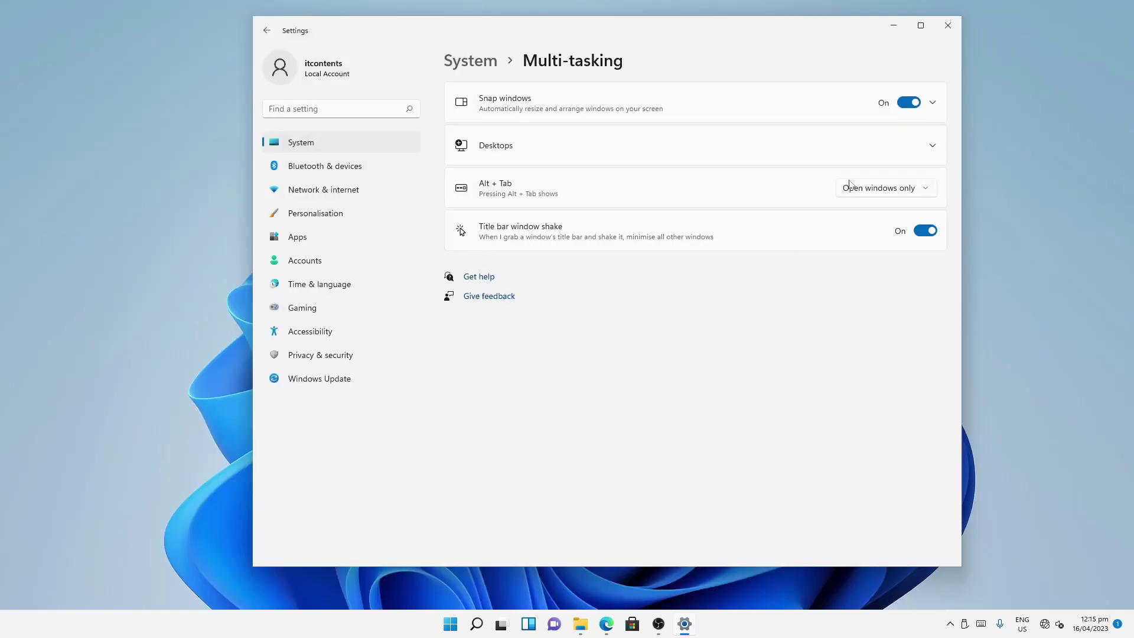
Step: Turn on Storage Sense in the System Storage settings and open its detailed cleanup options
left_click(932, 145)
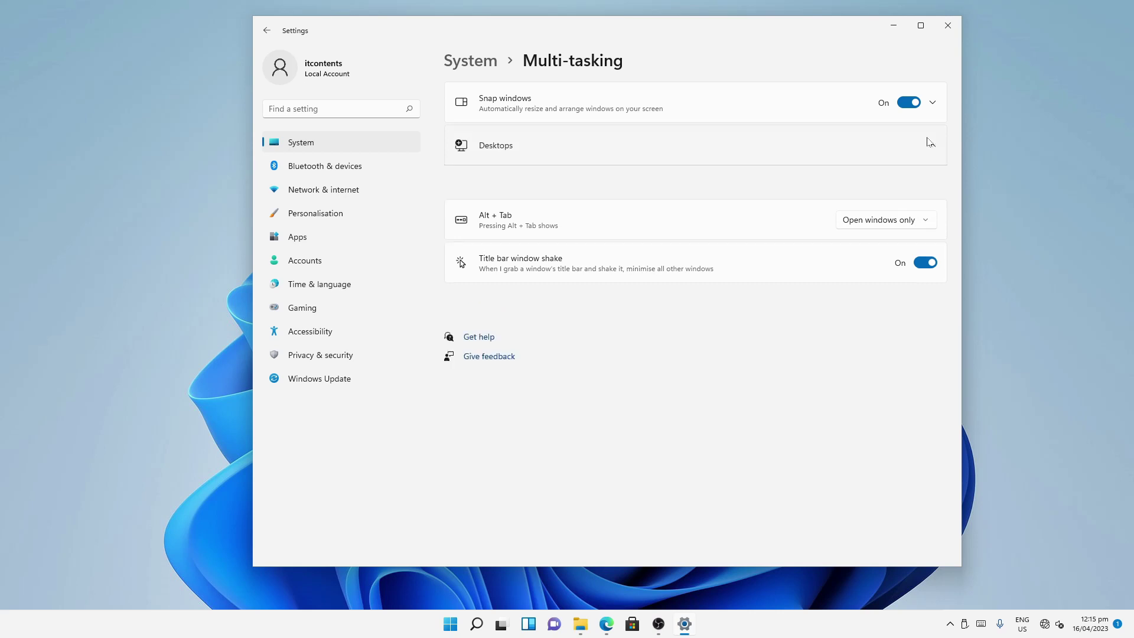
left_click(329, 144)
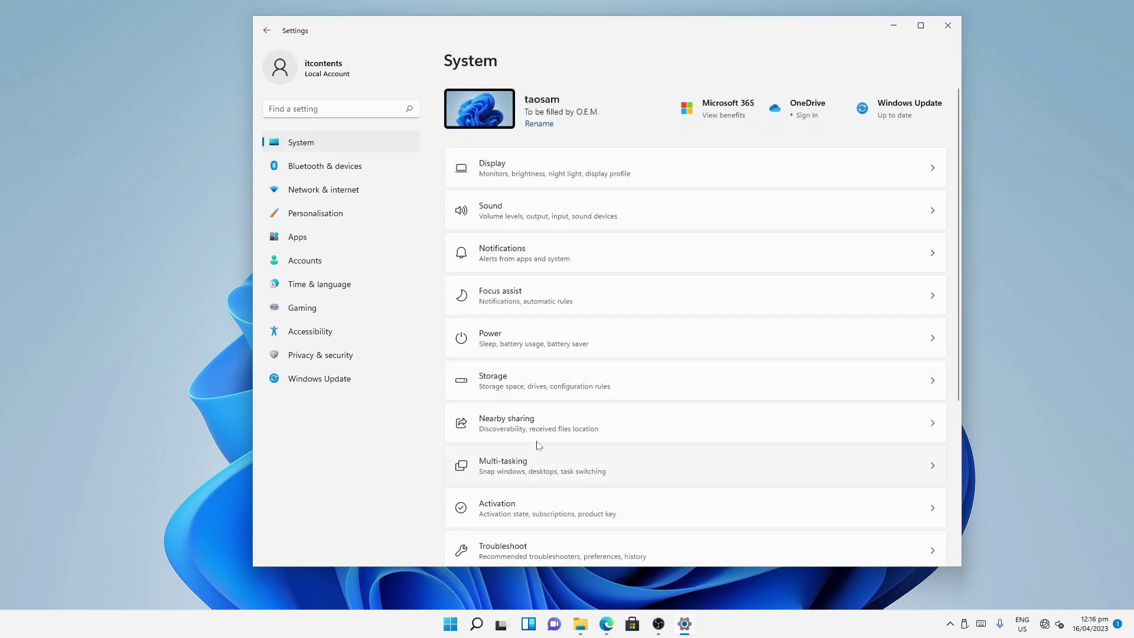
left_click(530, 388)
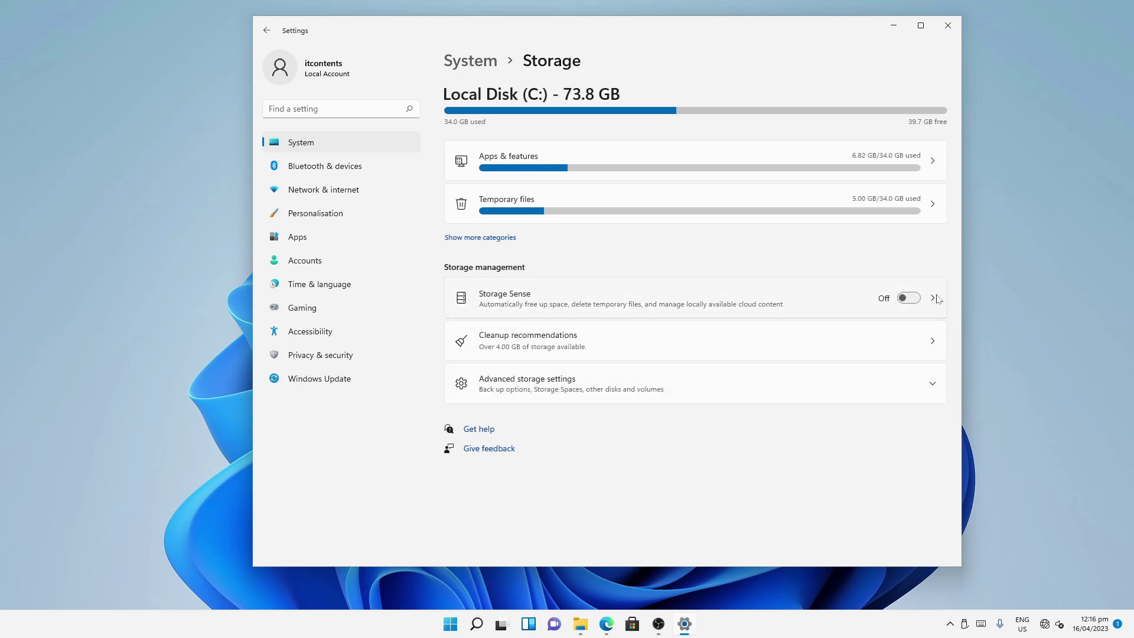
left_click(908, 298)
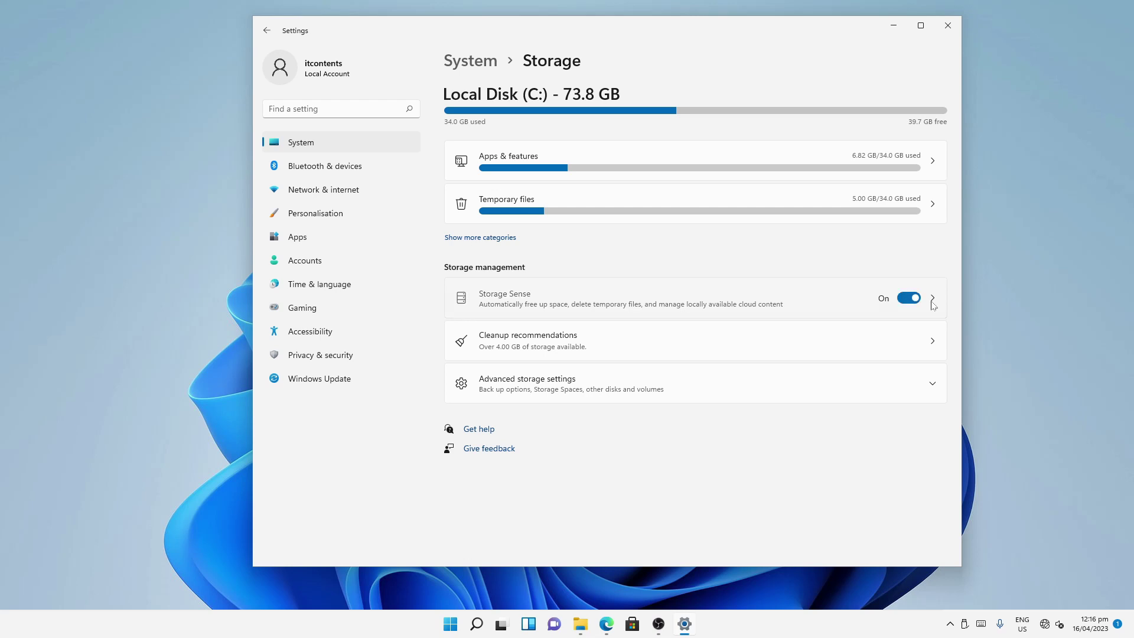
left_click(932, 302)
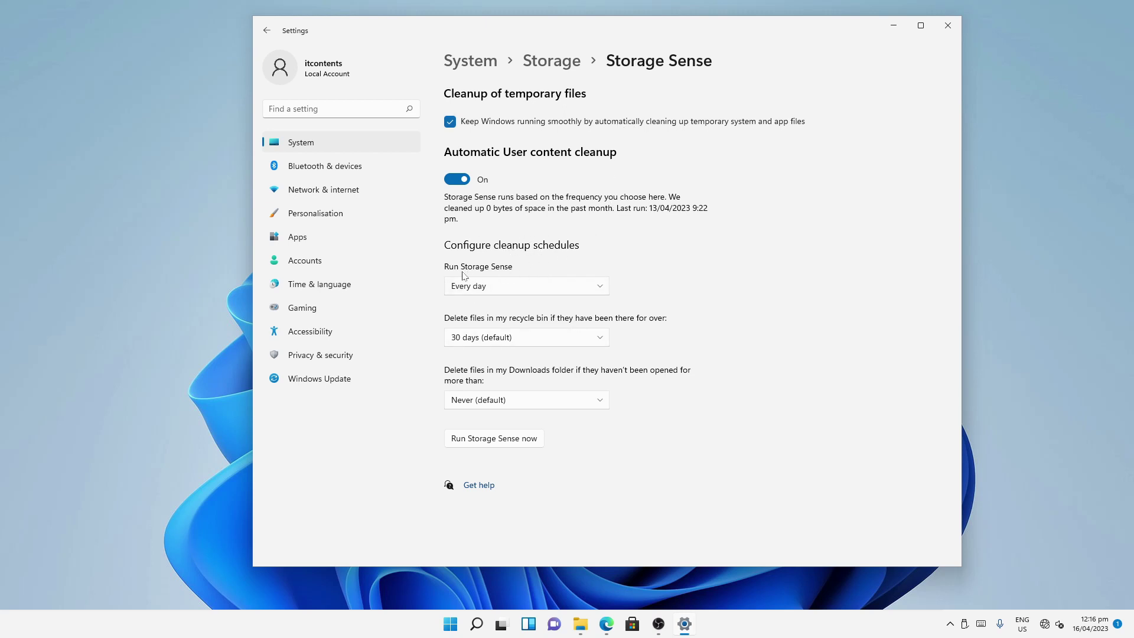
Step: Review the Storage Sense run frequency and recycle bin retention choices without changing them, and run Storage Sense immediately
left_click(598, 289)
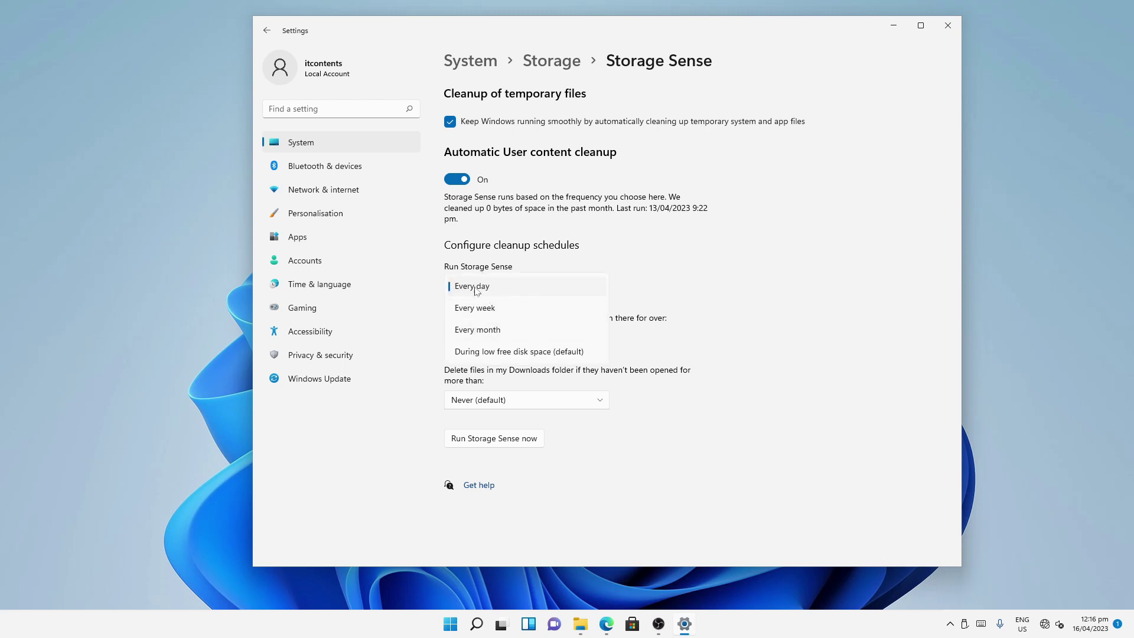
left_click(700, 262)
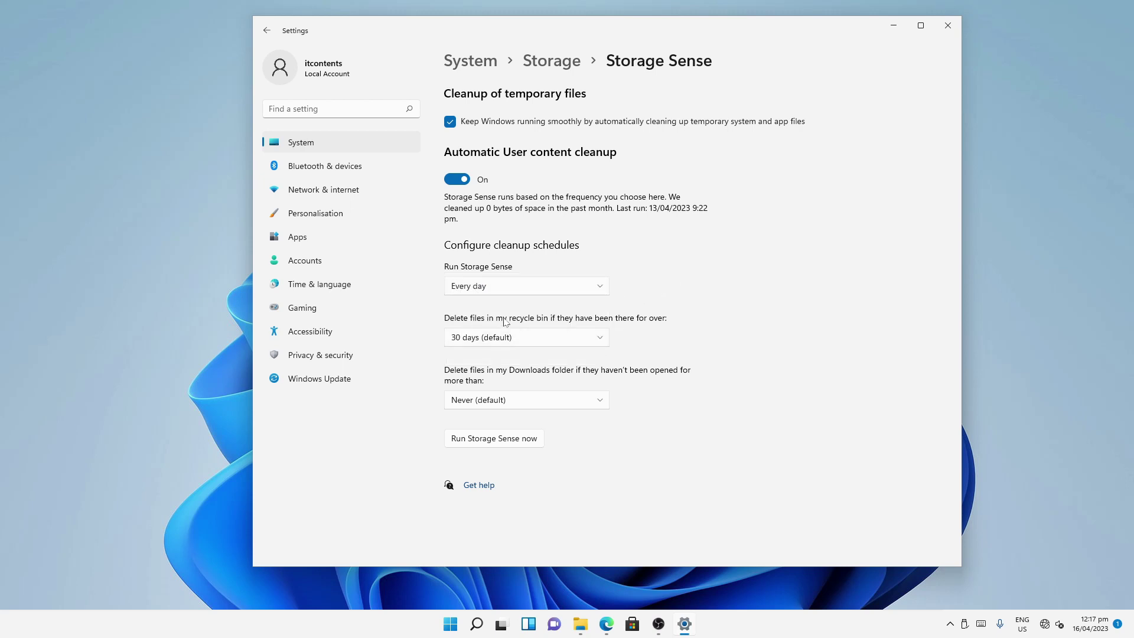
left_click(597, 337)
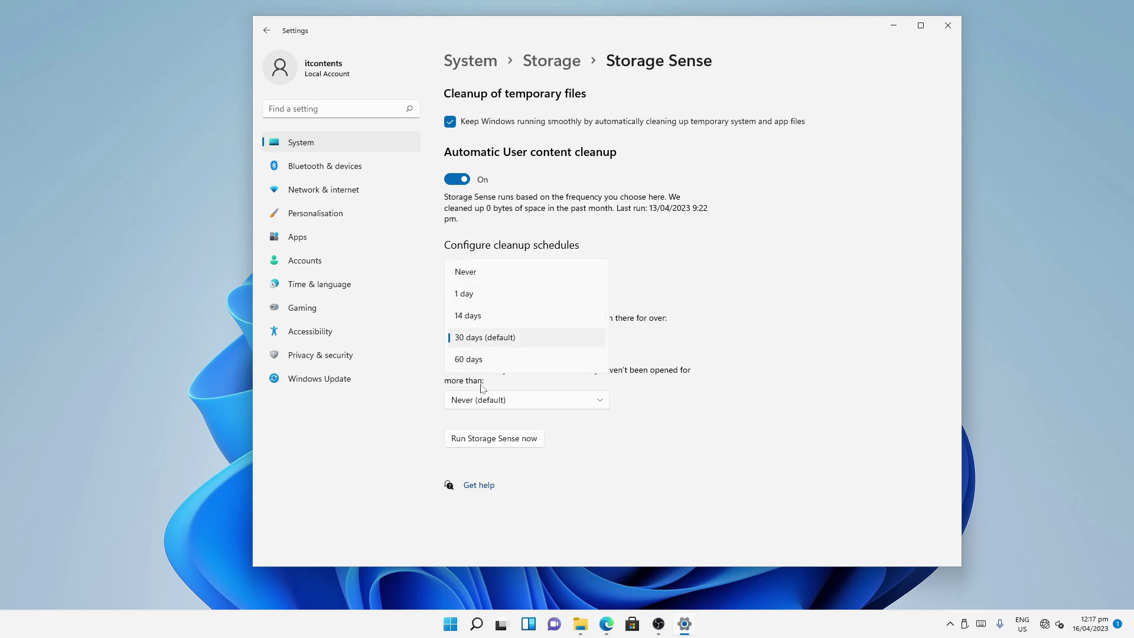
left_click(693, 348)
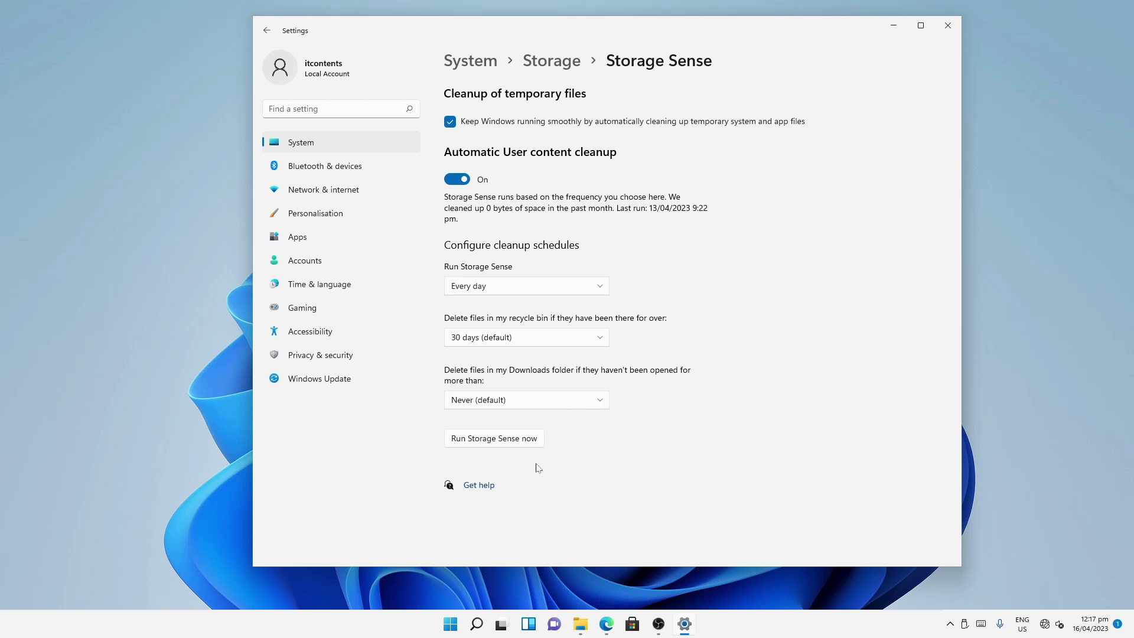
left_click(514, 444)
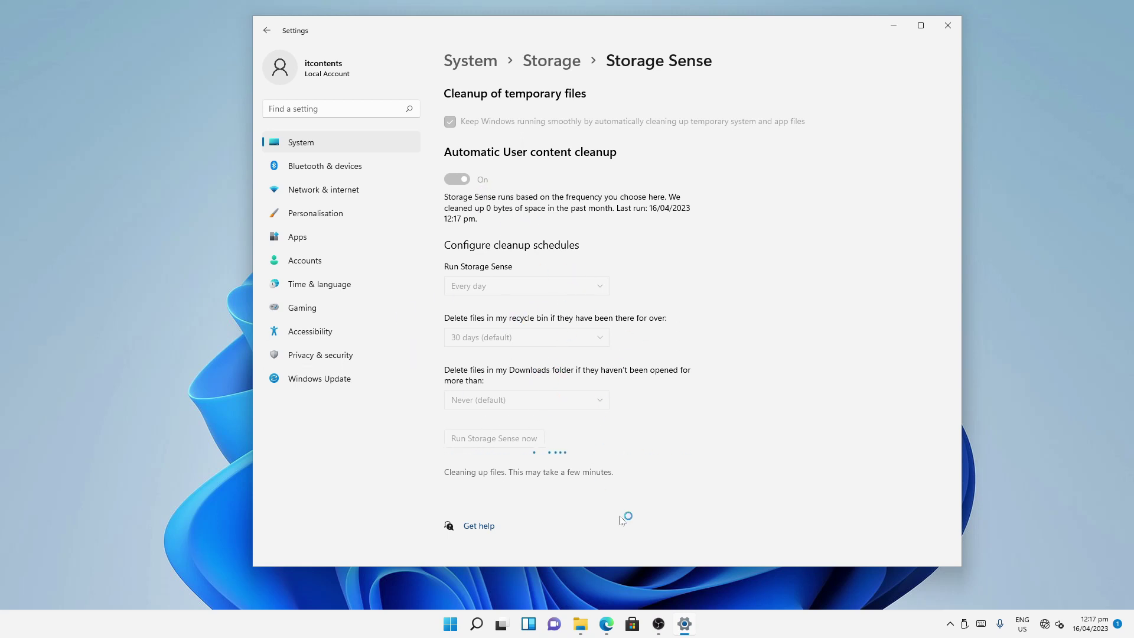
Step: Go back to the System settings, open Focus assist and set it to Priority only
left_click(267, 30)
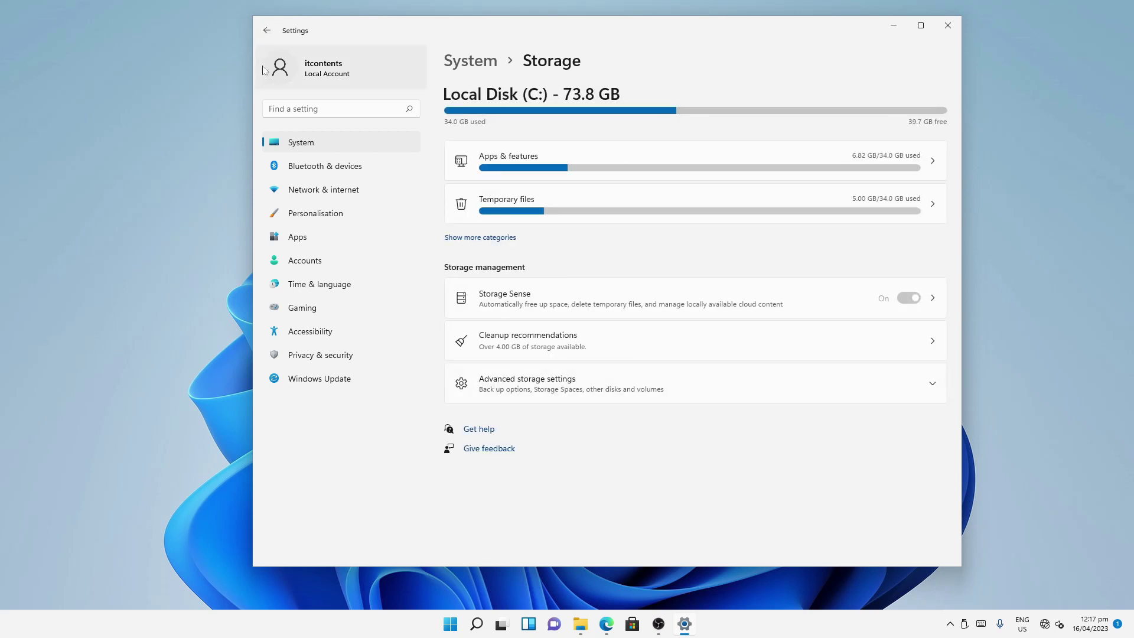
left_click(266, 30)
left_click(555, 294)
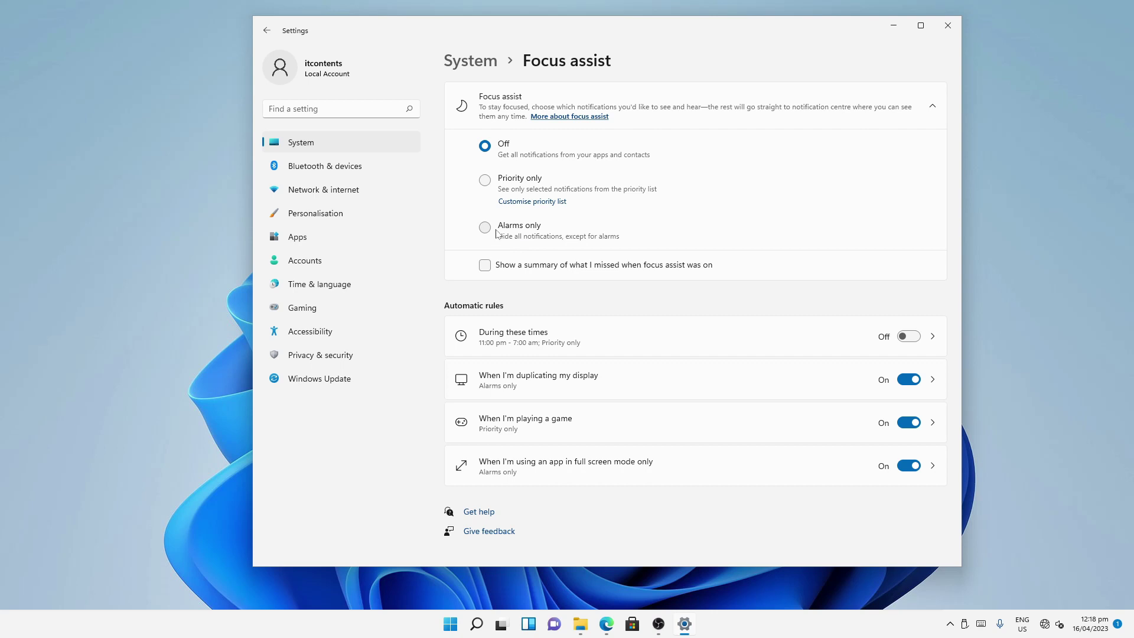
left_click(486, 180)
Step: Open the Focus assist priority list, examine the apps available to add, and return to Focus assist without adding any
left_click(545, 204)
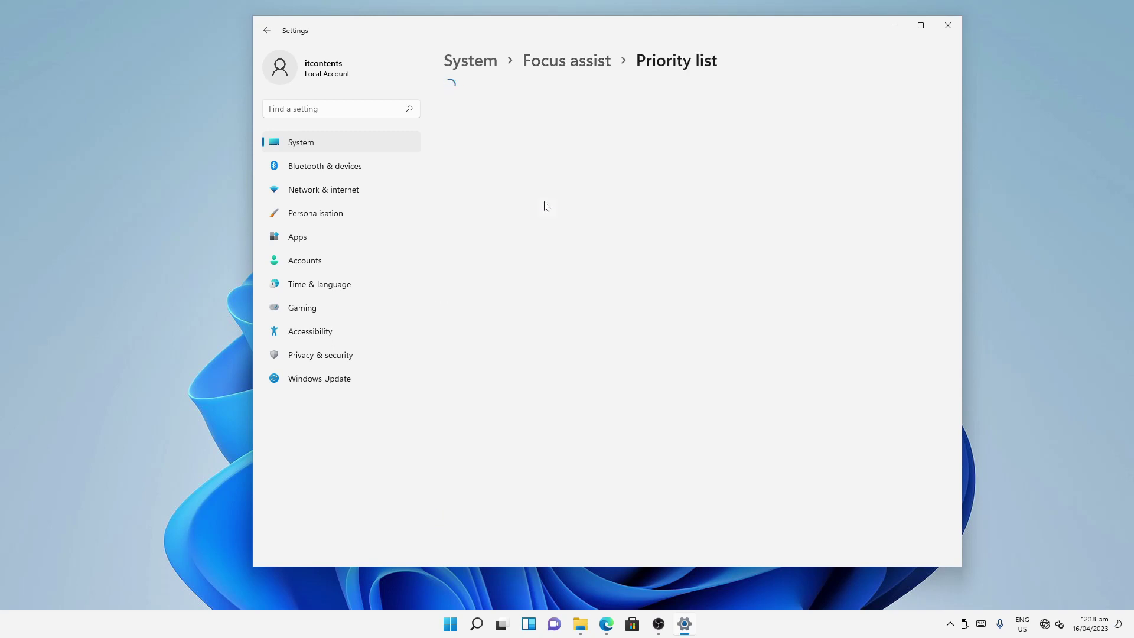
scroll(520, 392, "down", 3)
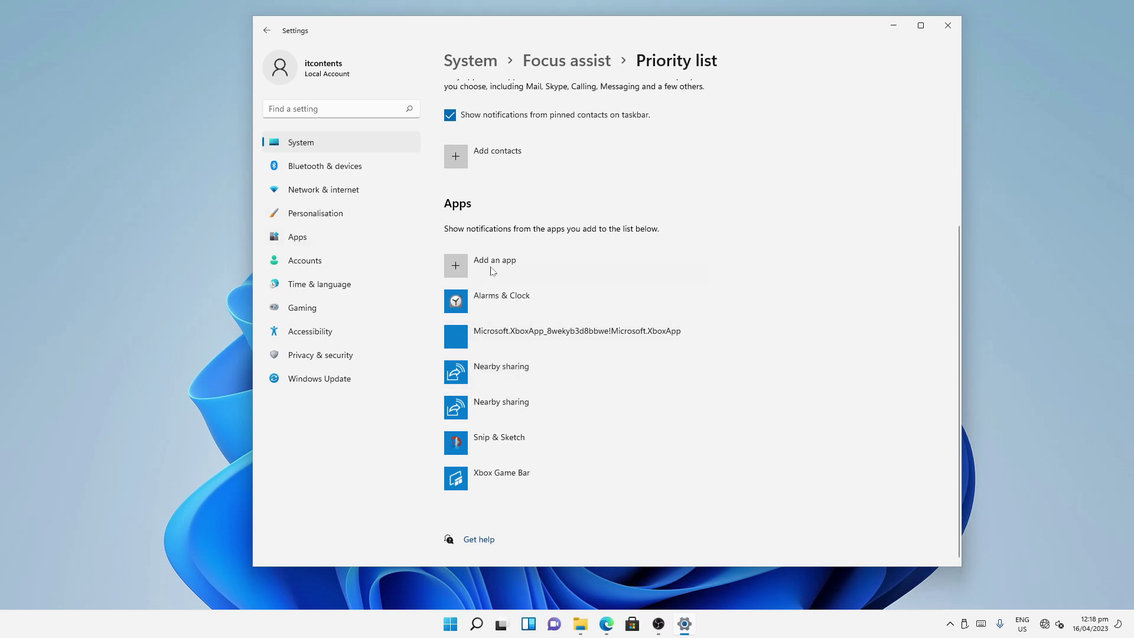
left_click(455, 267)
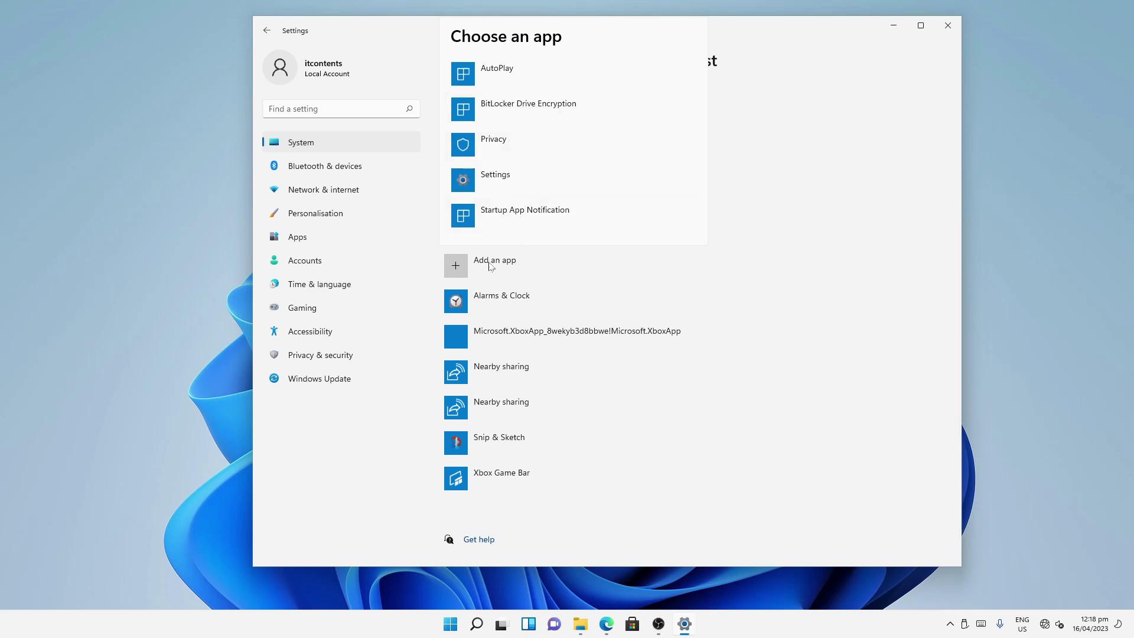
left_click(767, 409)
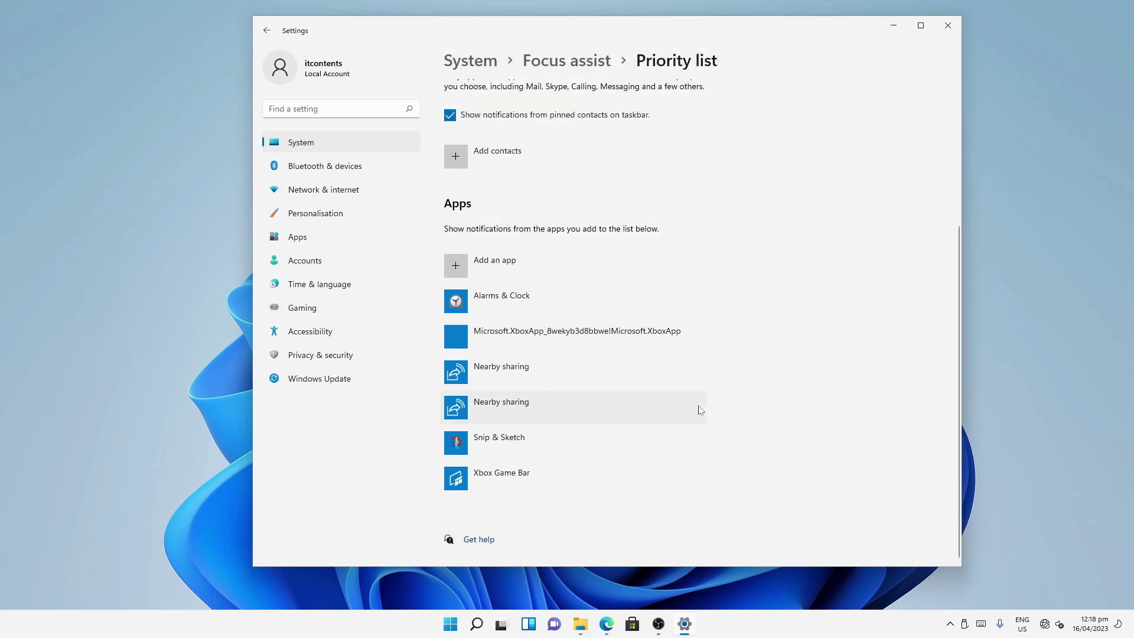
left_click(262, 26)
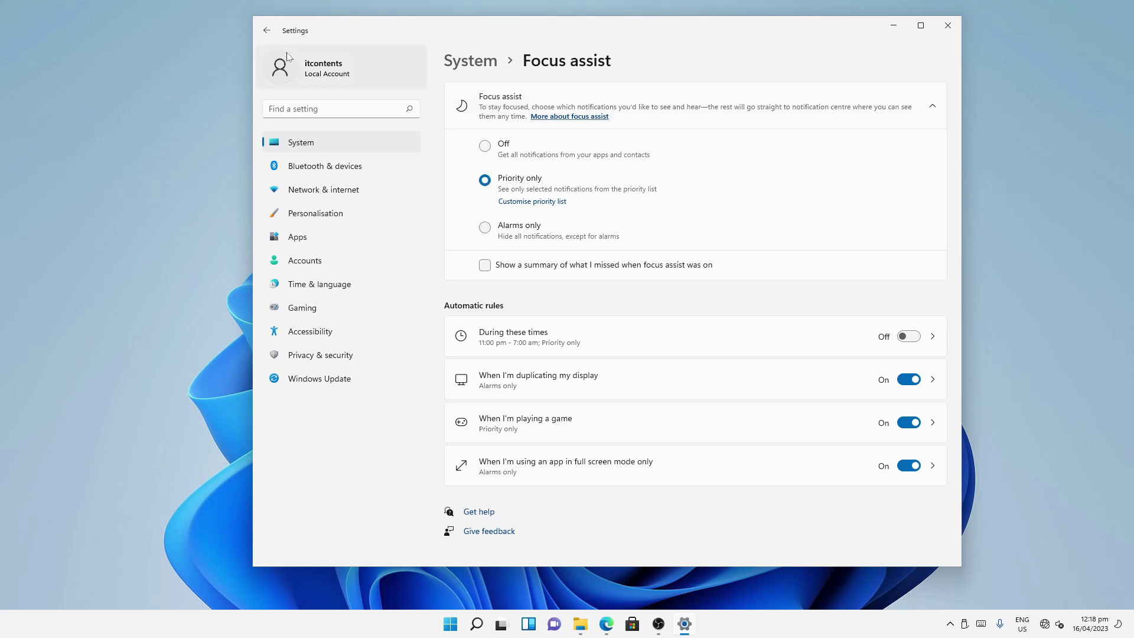
Step: View the properties of the DroidCam Virtual Audio microphone among all sound devices and return to the Sound settings
left_click(266, 31)
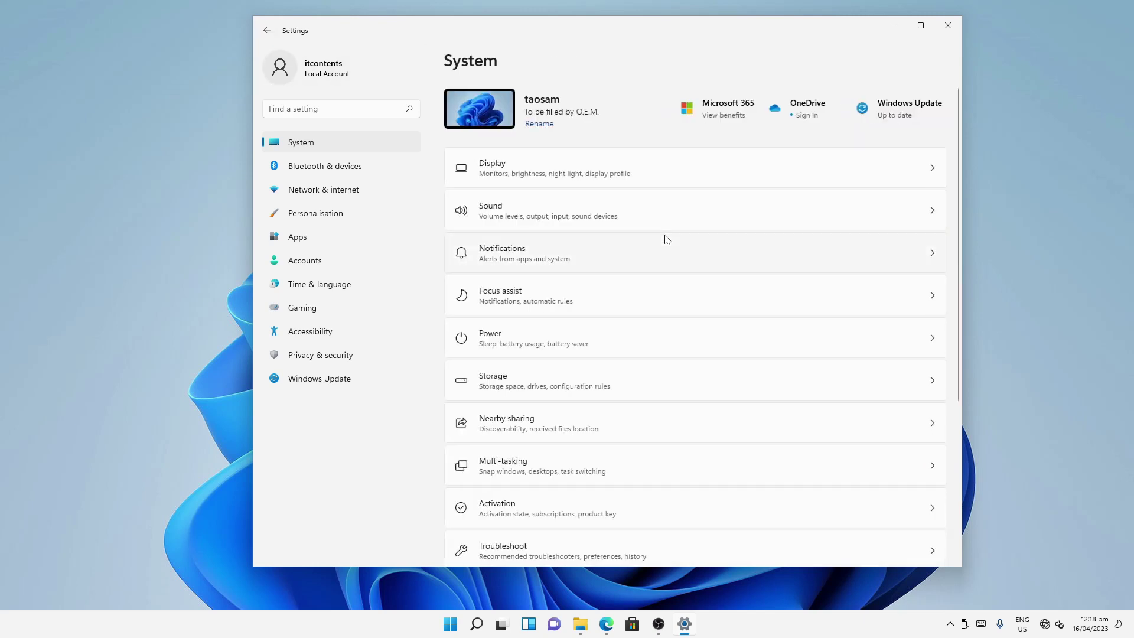
left_click(537, 216)
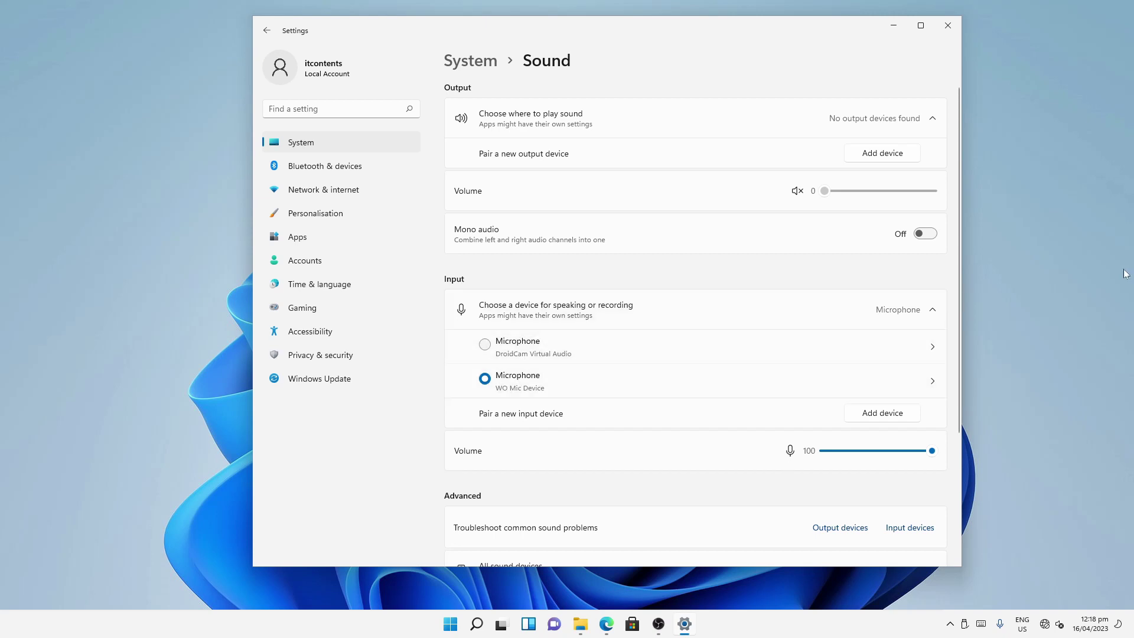
scroll(797, 272, "down", 3)
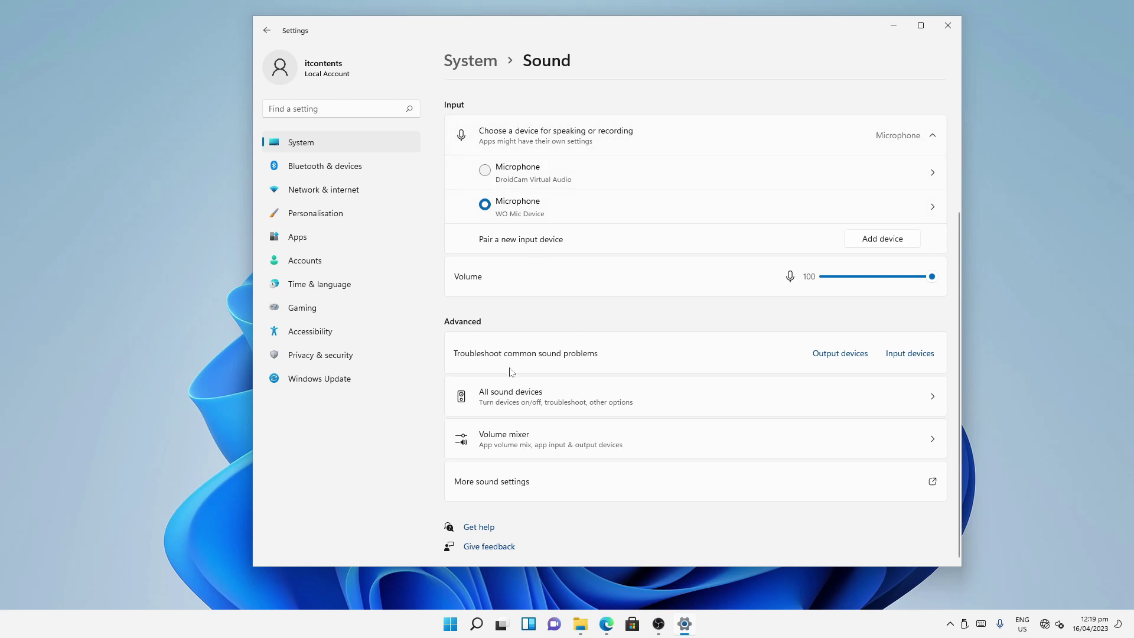
left_click(495, 398)
left_click(933, 194)
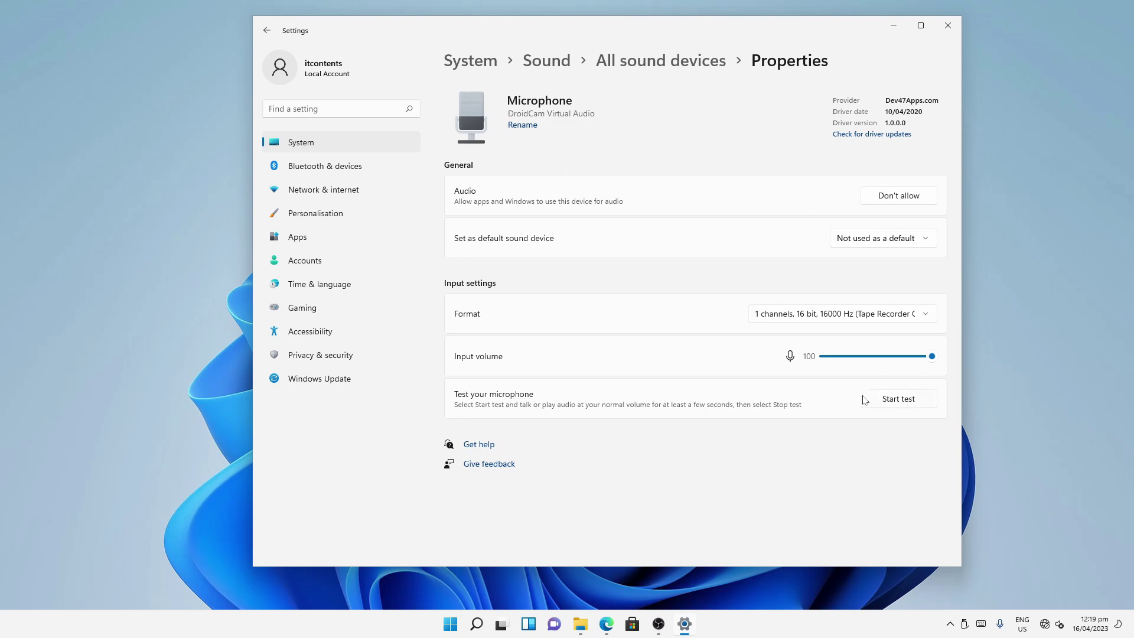
left_click(266, 30)
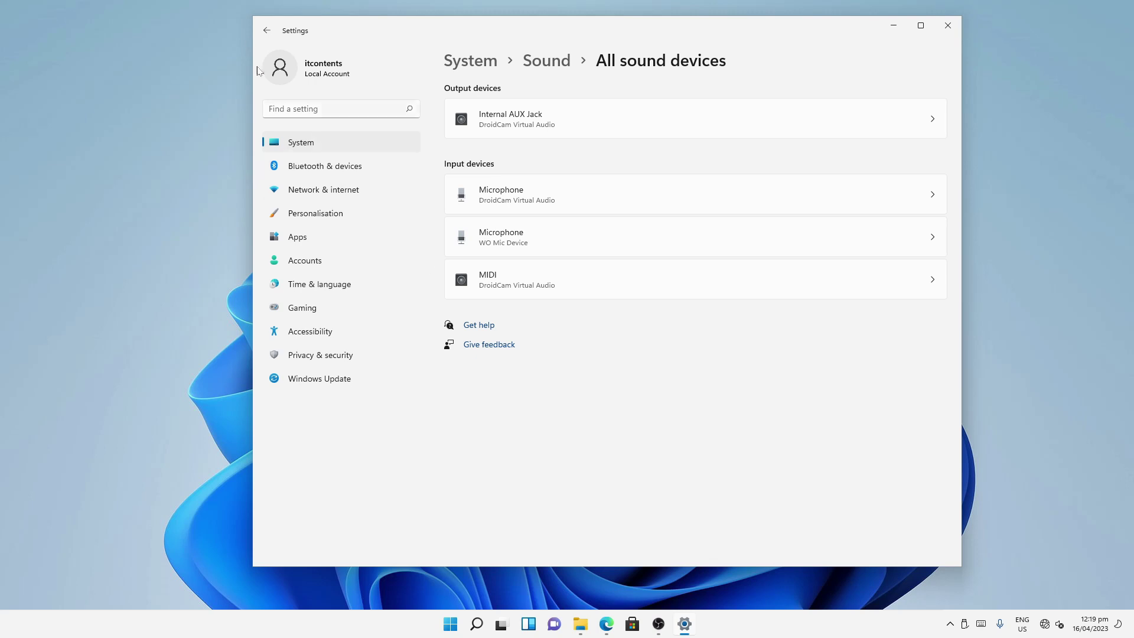
left_click(266, 28)
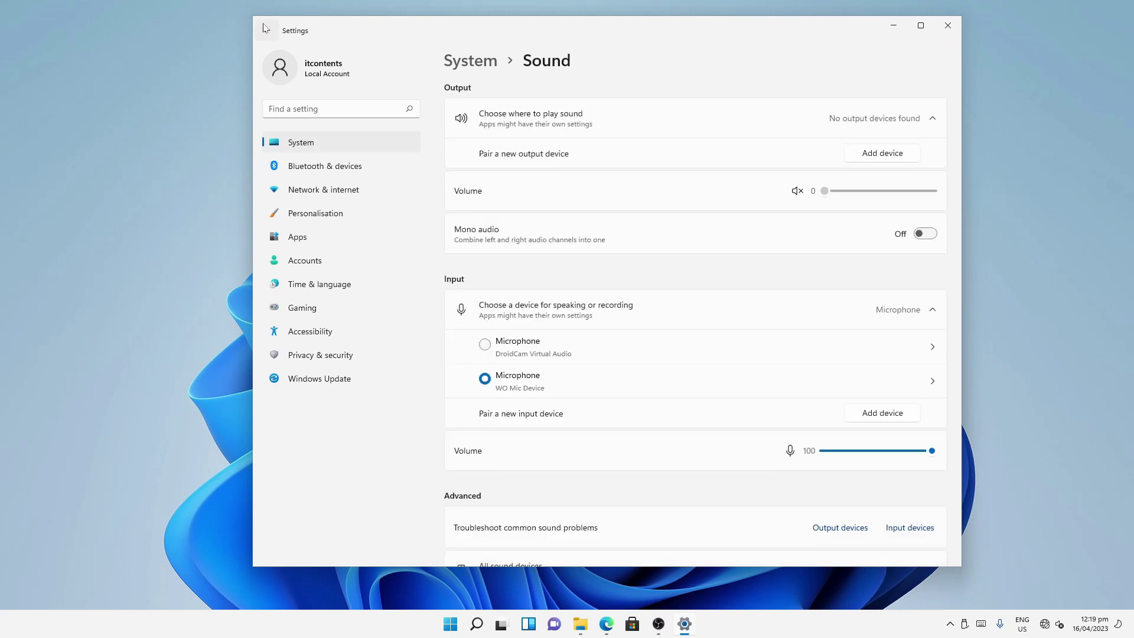
Step: Set the colour mode to Dark in the Personalisation Colours settings and look over the accent colour options
left_click(324, 216)
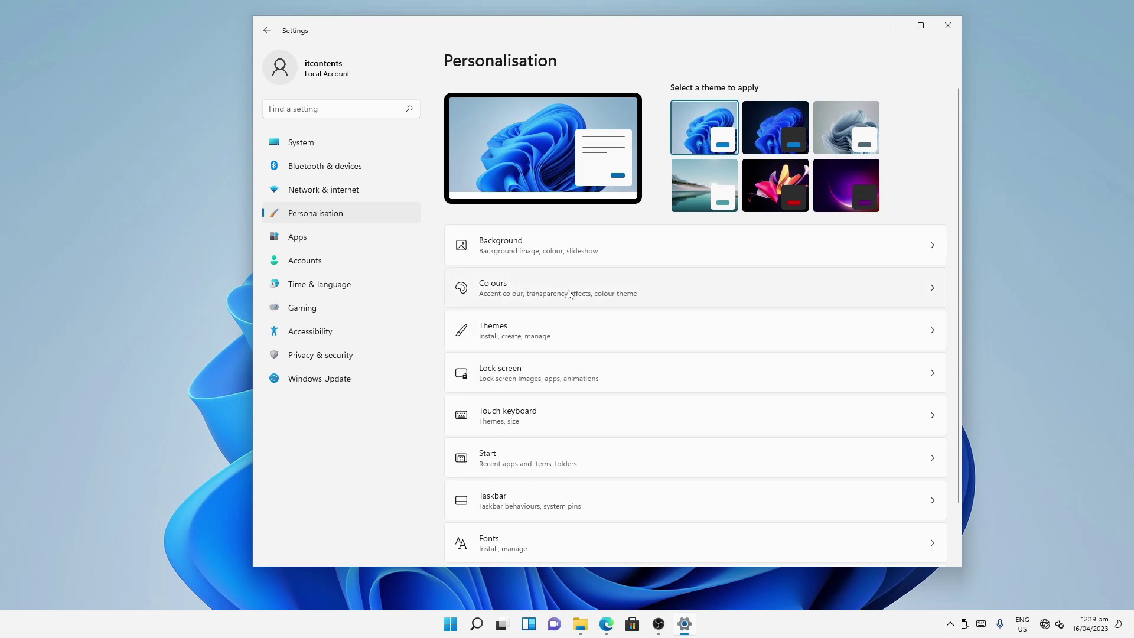
left_click(568, 294)
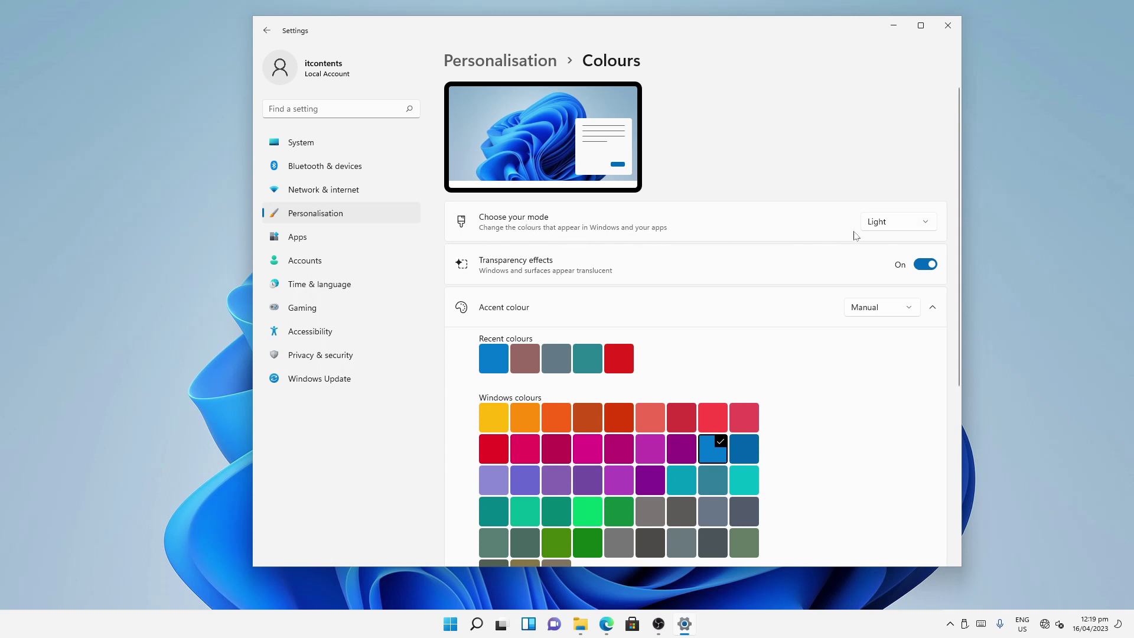
left_click(923, 221)
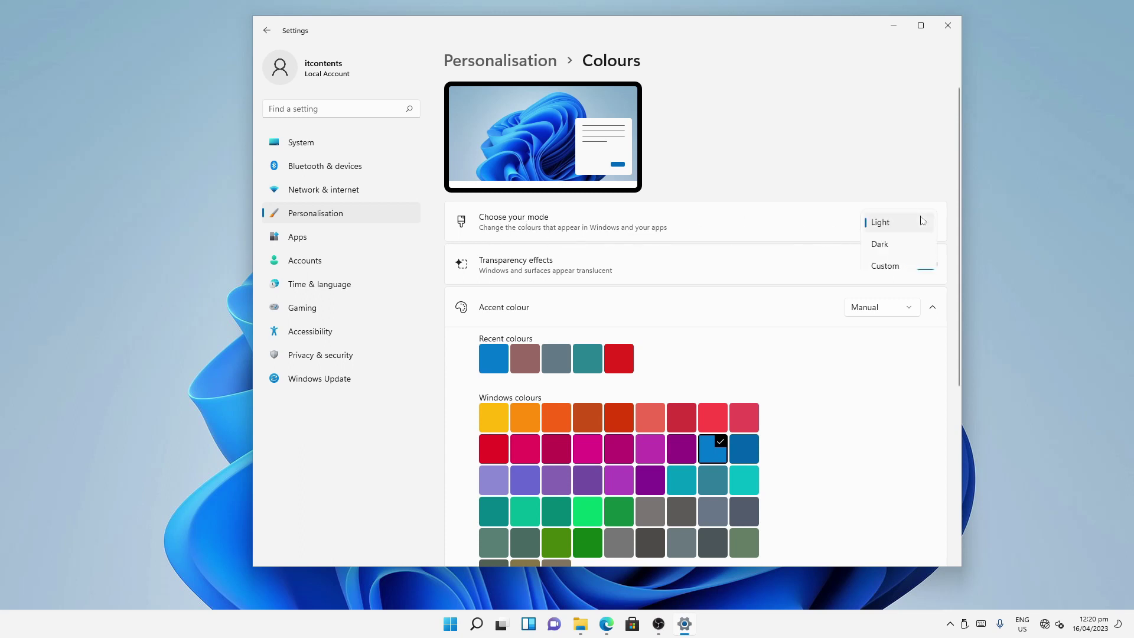
left_click(891, 248)
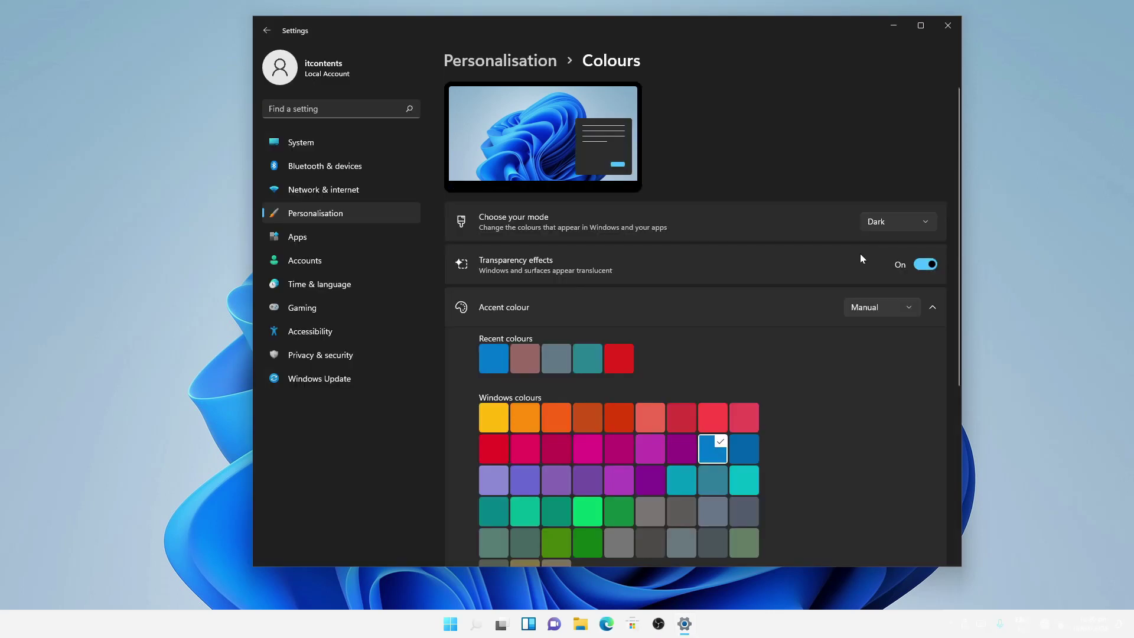
scroll(773, 260, "down", 5)
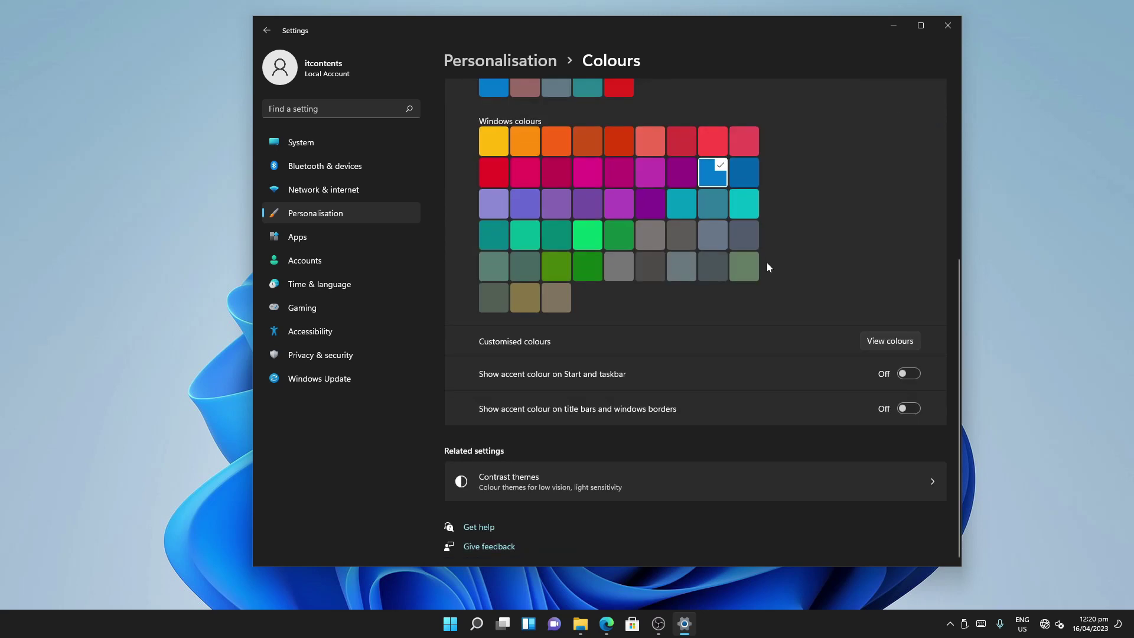
scroll(767, 263, "up", 5)
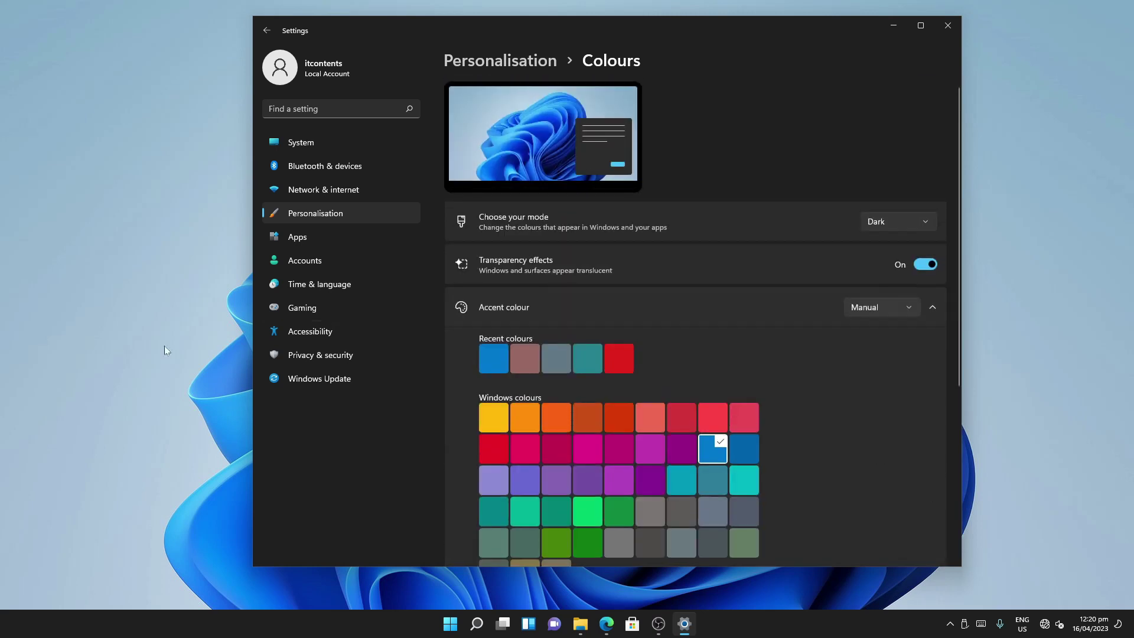
Step: Open the Start personalisation settings and look at the recently added apps in the Start menu
left_click(324, 221)
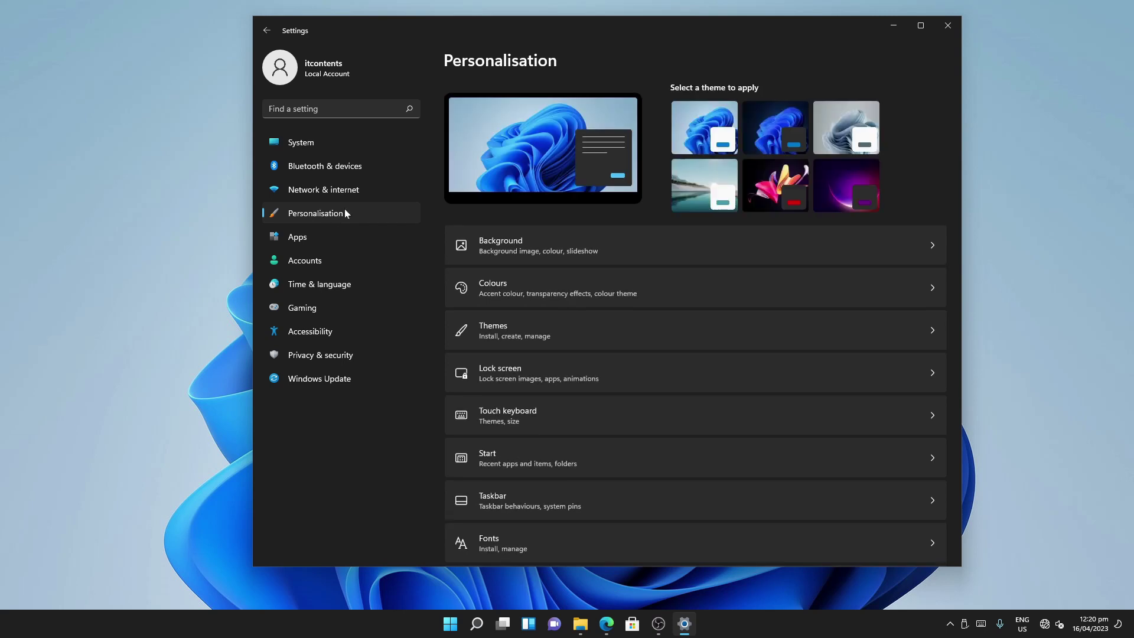
left_click(509, 456)
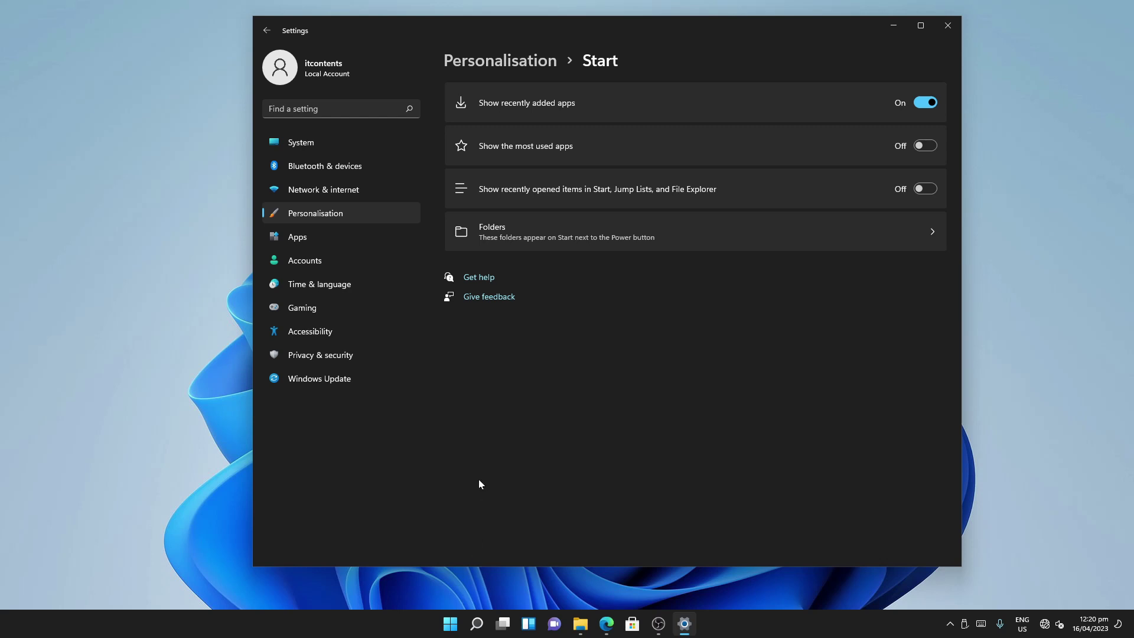
left_click(450, 624)
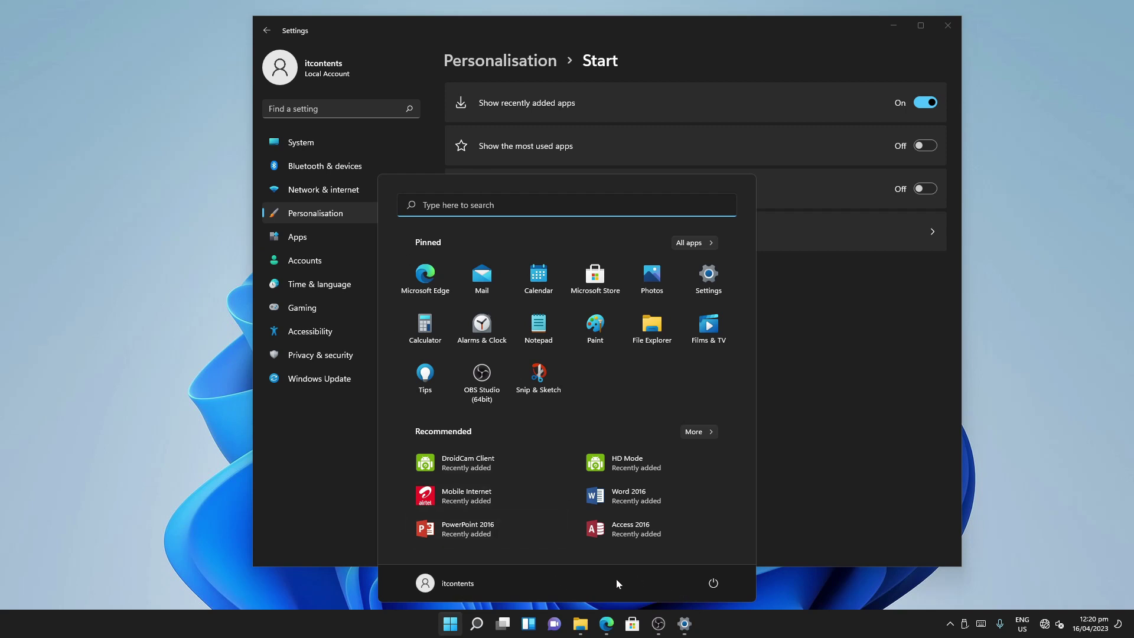
left_click(826, 348)
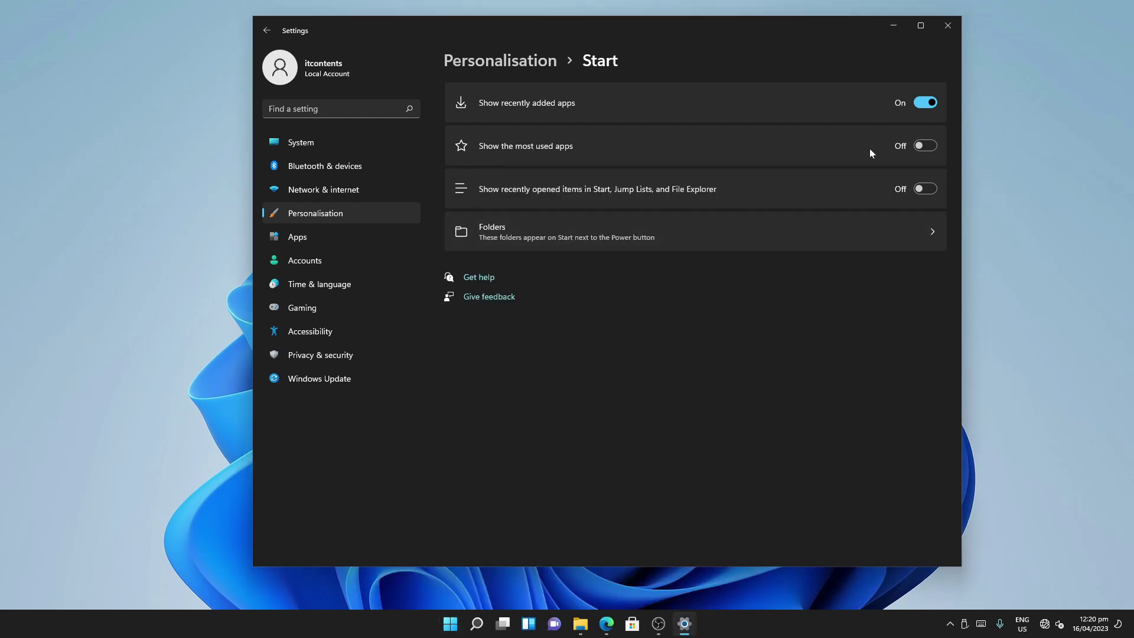
Step: Turn on Show the most used apps for Start and check the Start menu
left_click(925, 145)
left_click(448, 621)
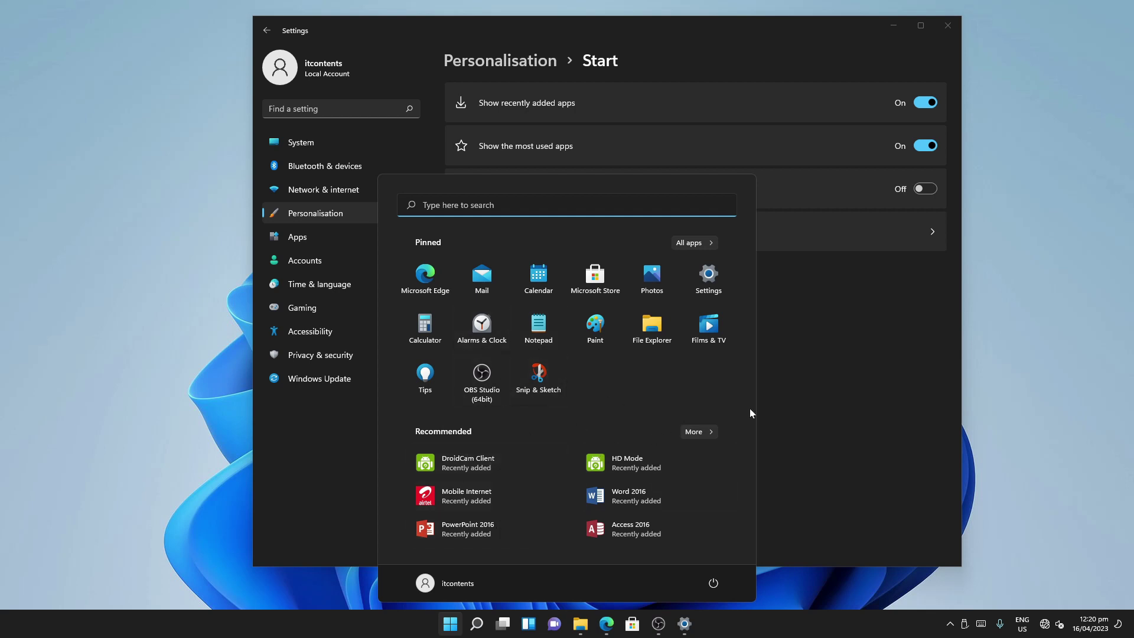
left_click(867, 332)
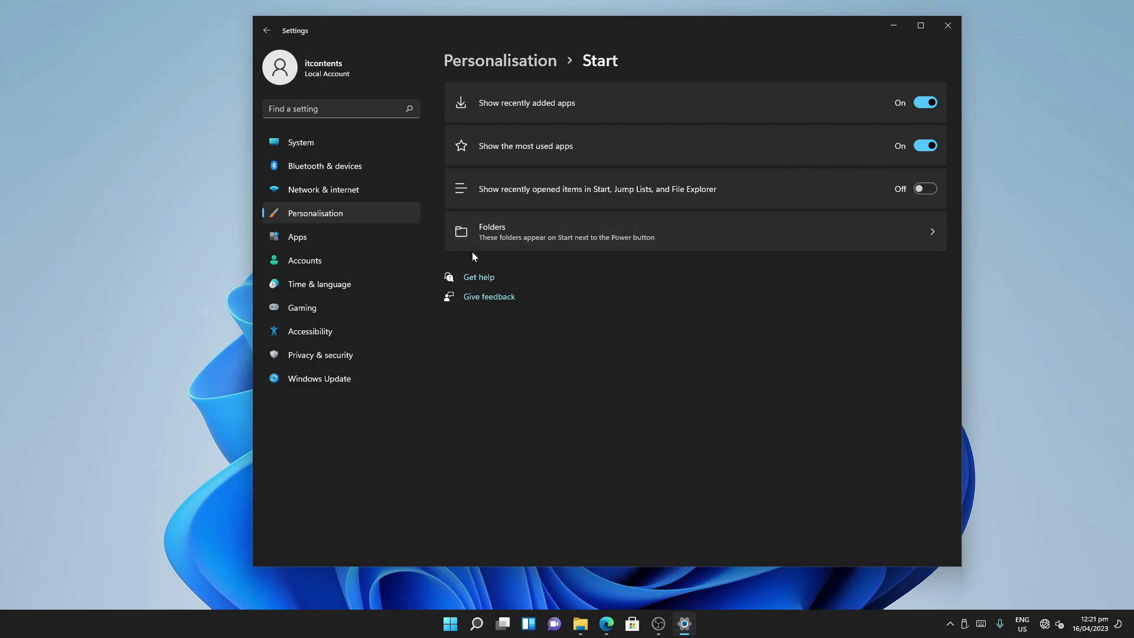
Step: Turn on the Downloads, Music, Pictures, Network and Personal folder shortcuts for Start, comparing the Start menu before and after
left_click(926, 231)
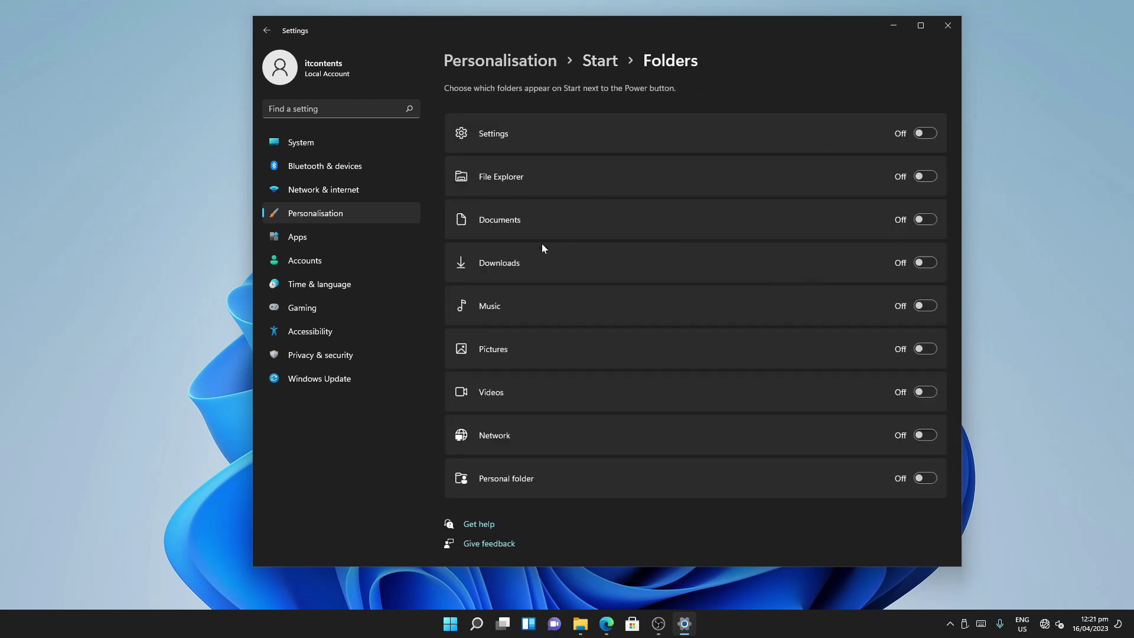
left_click(450, 623)
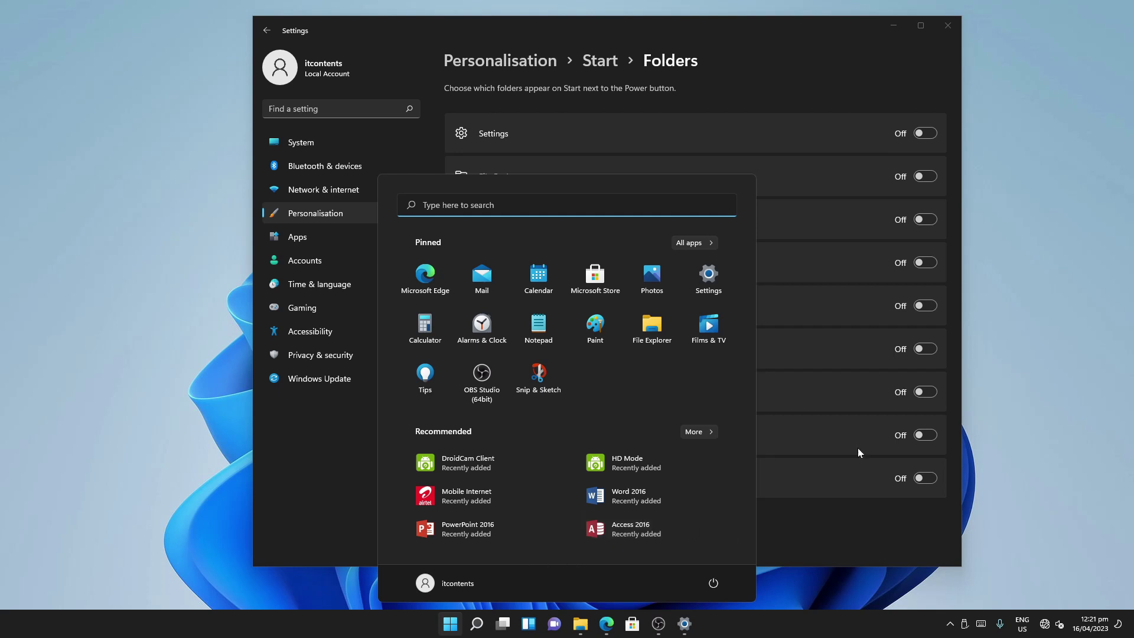
left_click(812, 489)
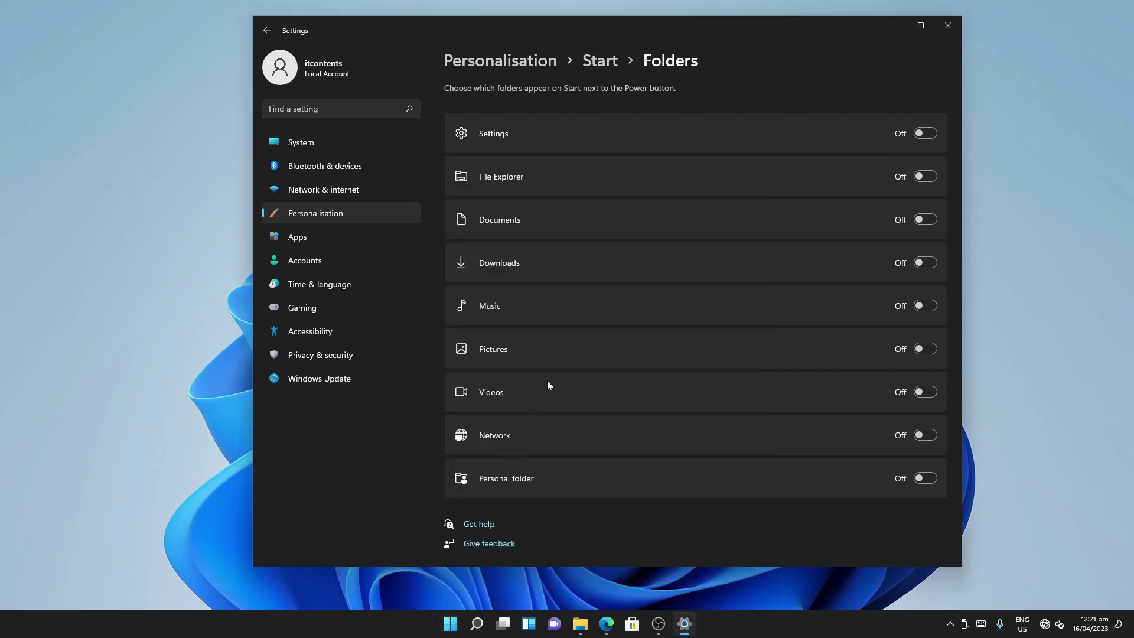
left_click(921, 437)
left_click(925, 265)
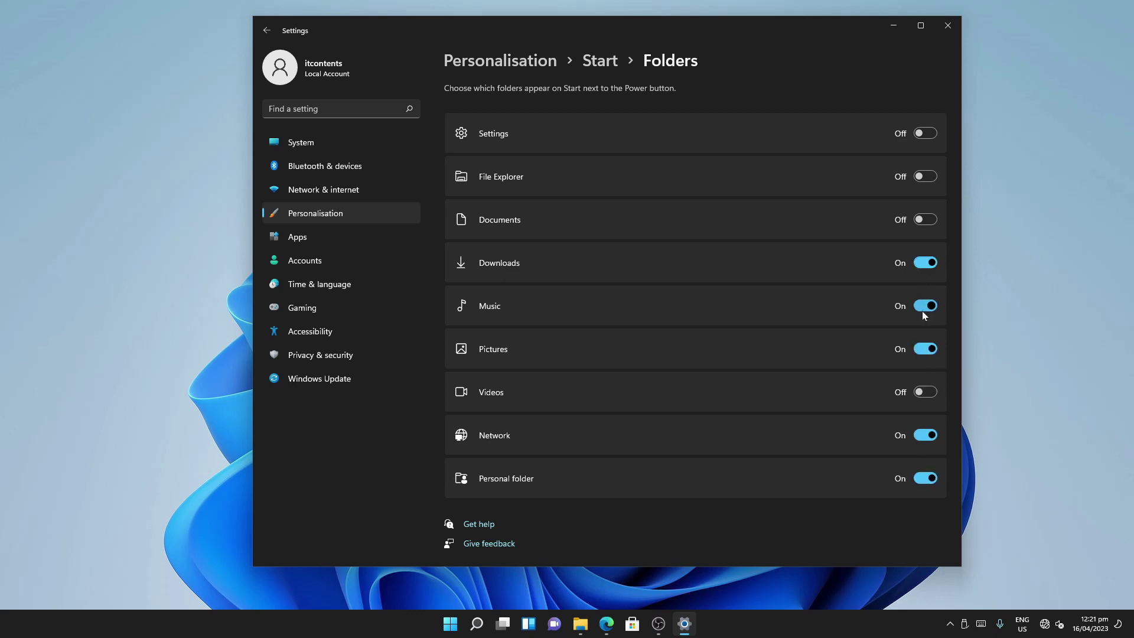
left_click(449, 623)
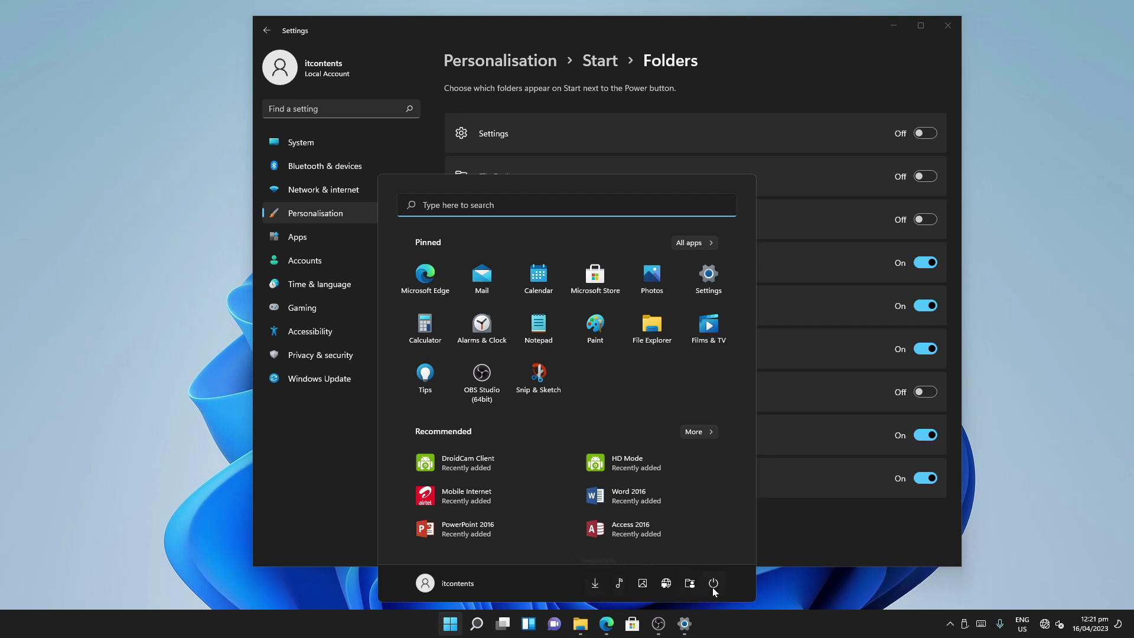
Step: Leave the Start folder settings for the Taskbar personalisation settings and hide Chat from the taskbar
left_click(811, 369)
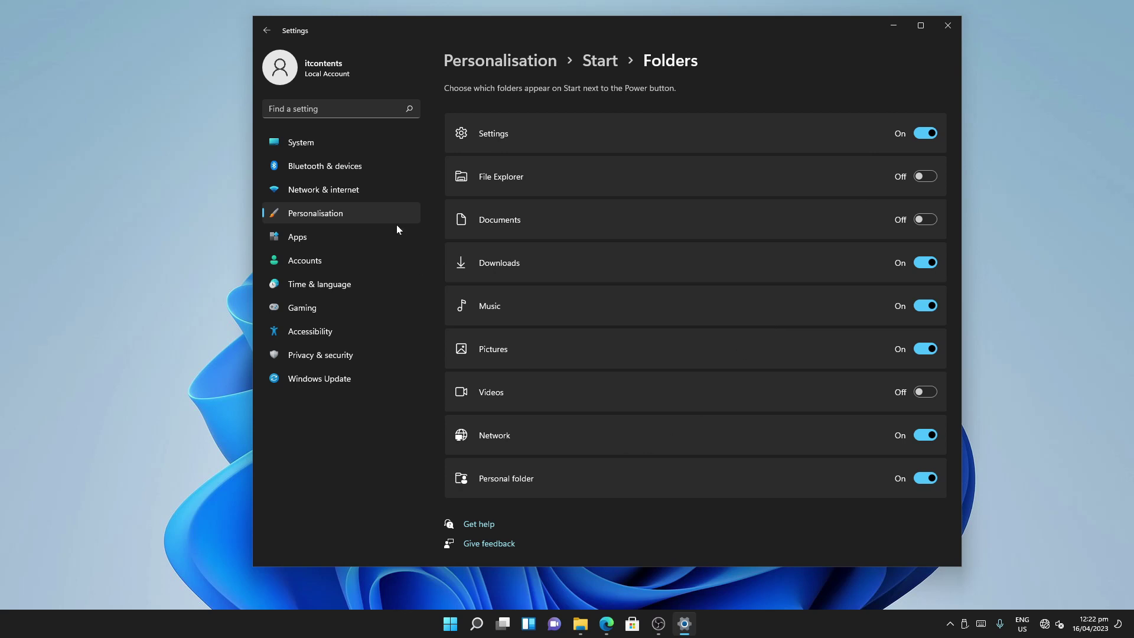
left_click(267, 29)
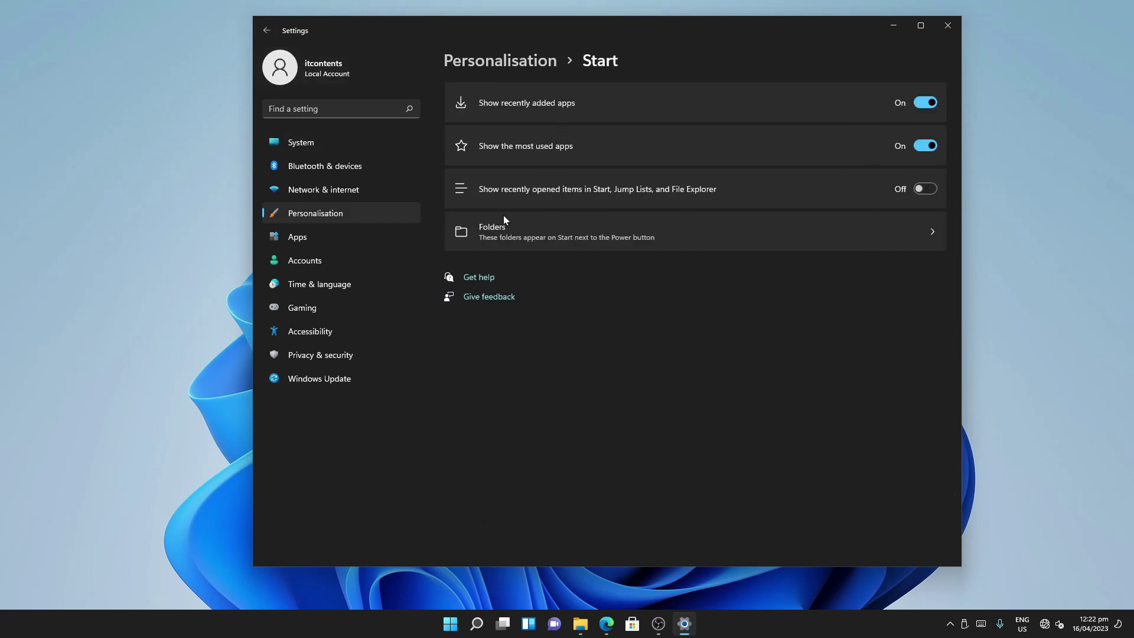
left_click(265, 29)
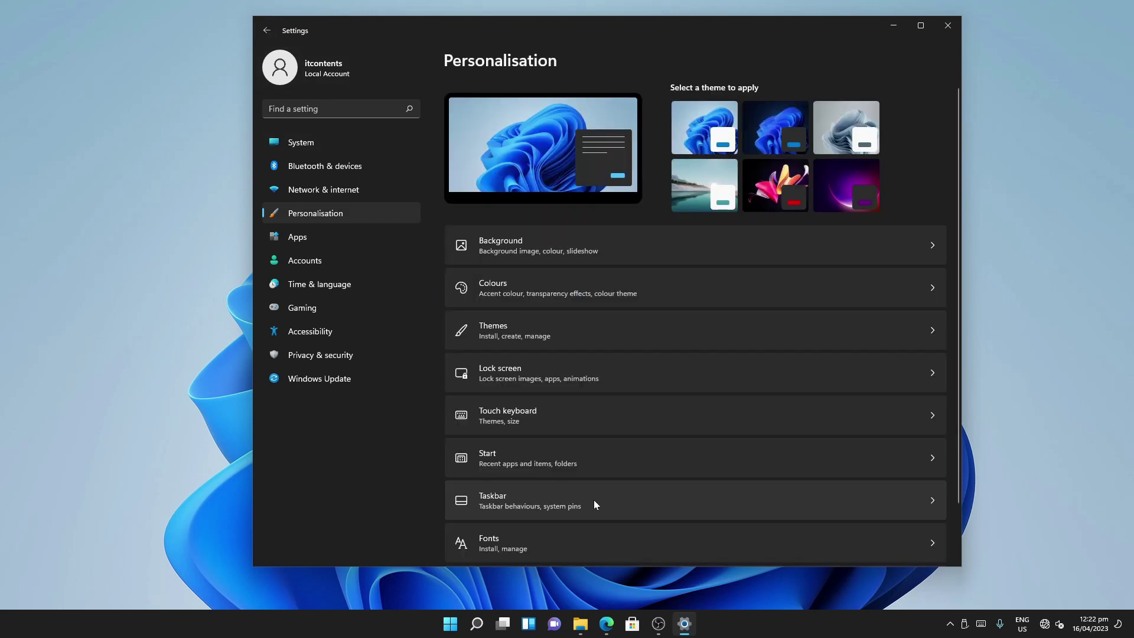
left_click(594, 504)
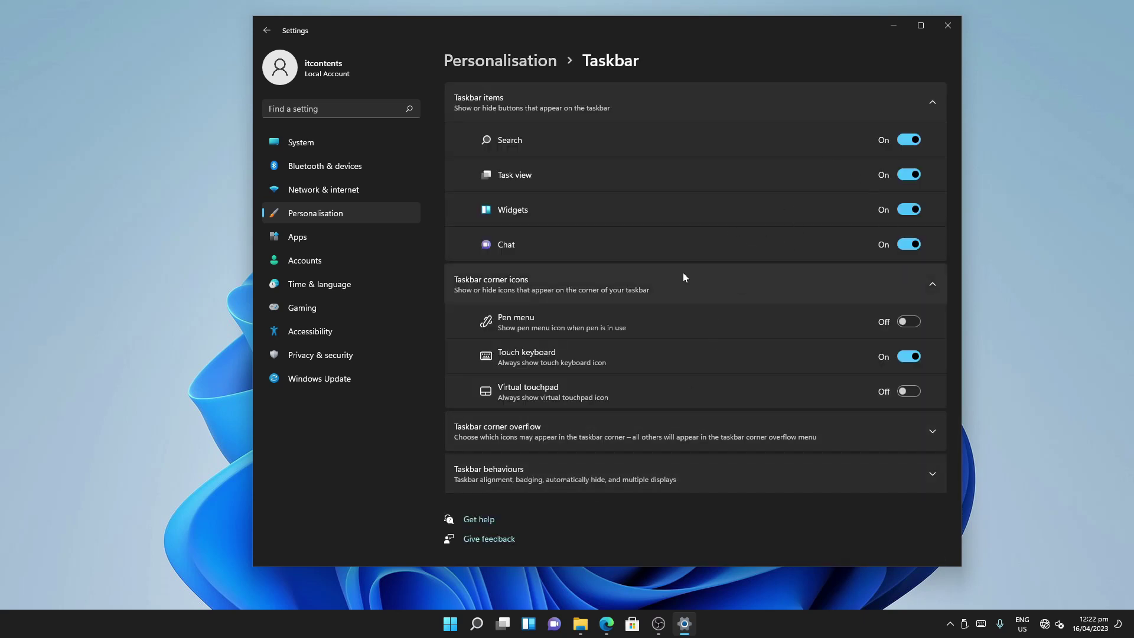
left_click(908, 244)
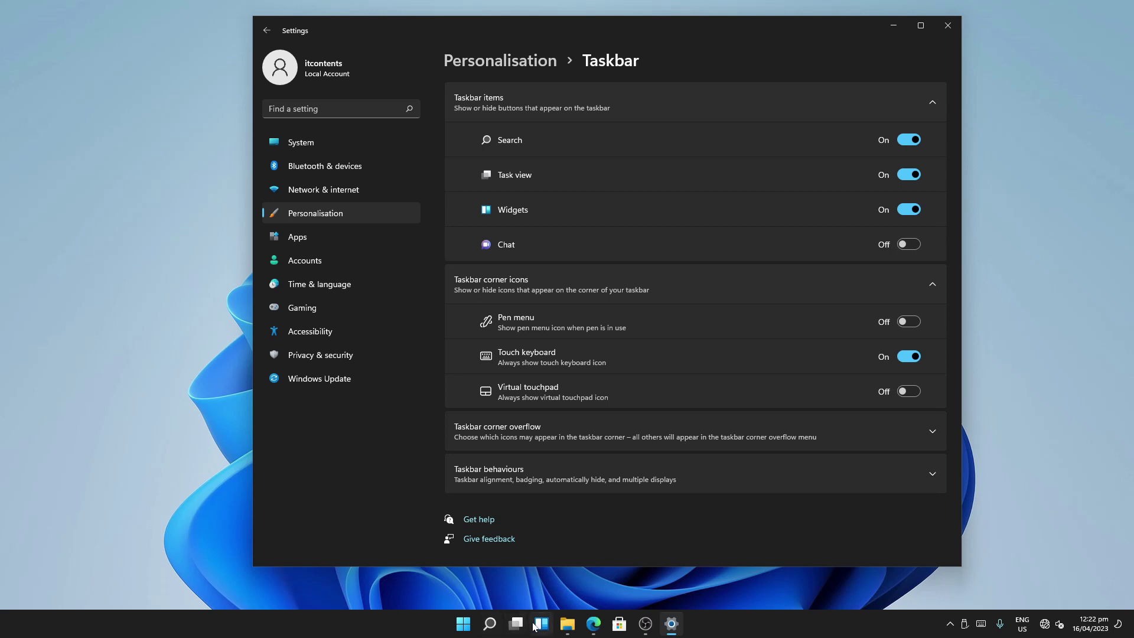
Step: Turn the Task view, Widgets and Search taskbar items and the Touch keyboard corner icon off and back on
left_click(910, 173)
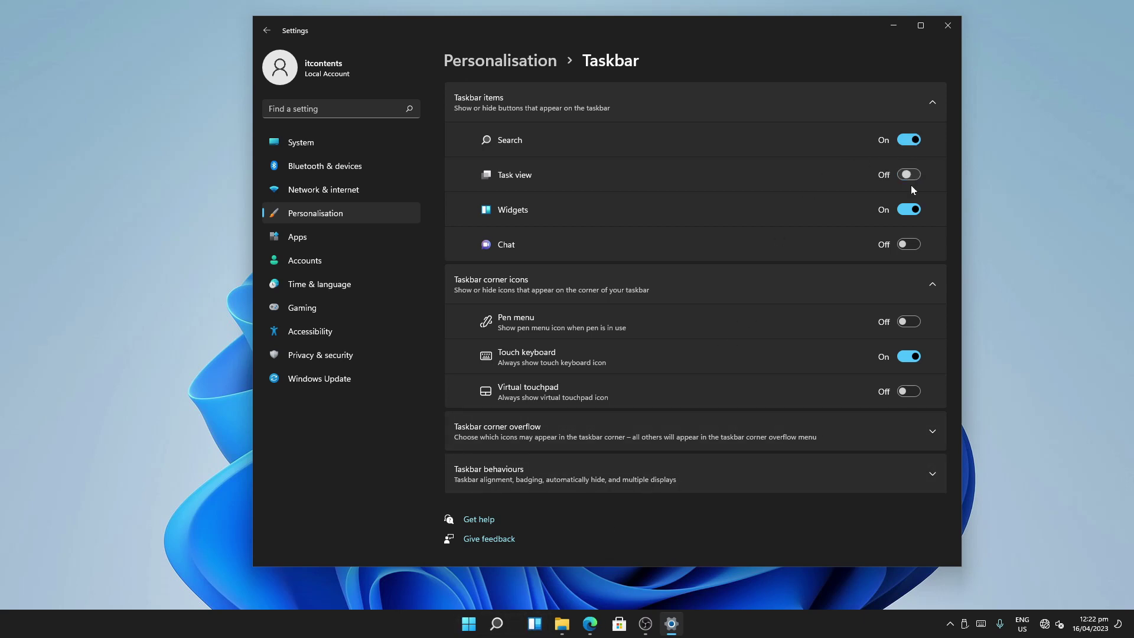
left_click(909, 209)
left_click(908, 141)
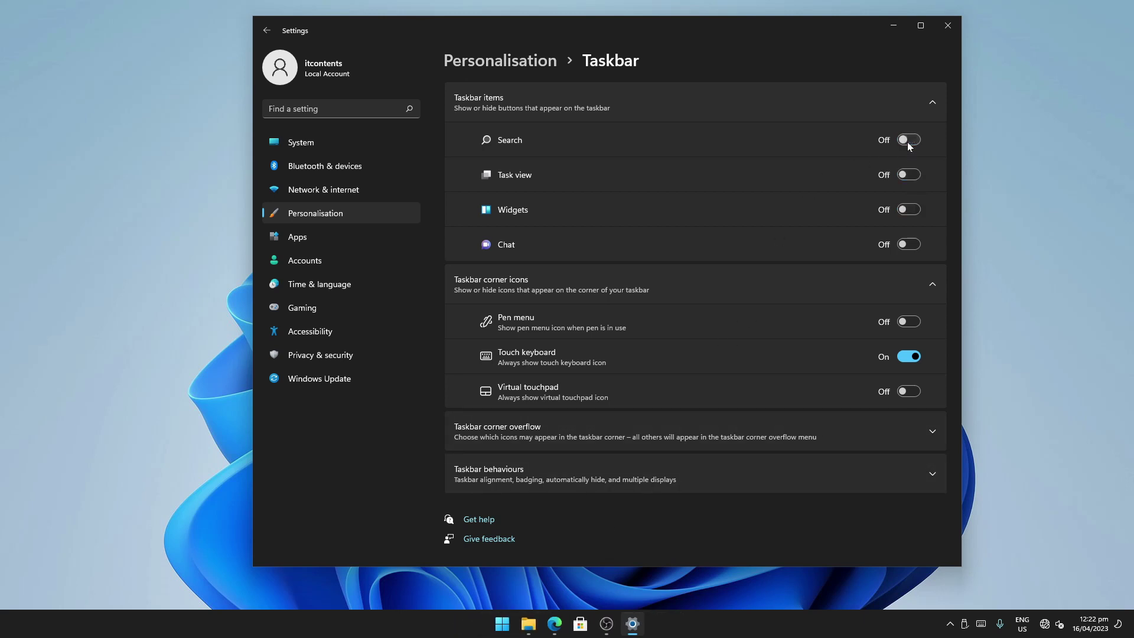
left_click(908, 142)
left_click(908, 180)
left_click(912, 208)
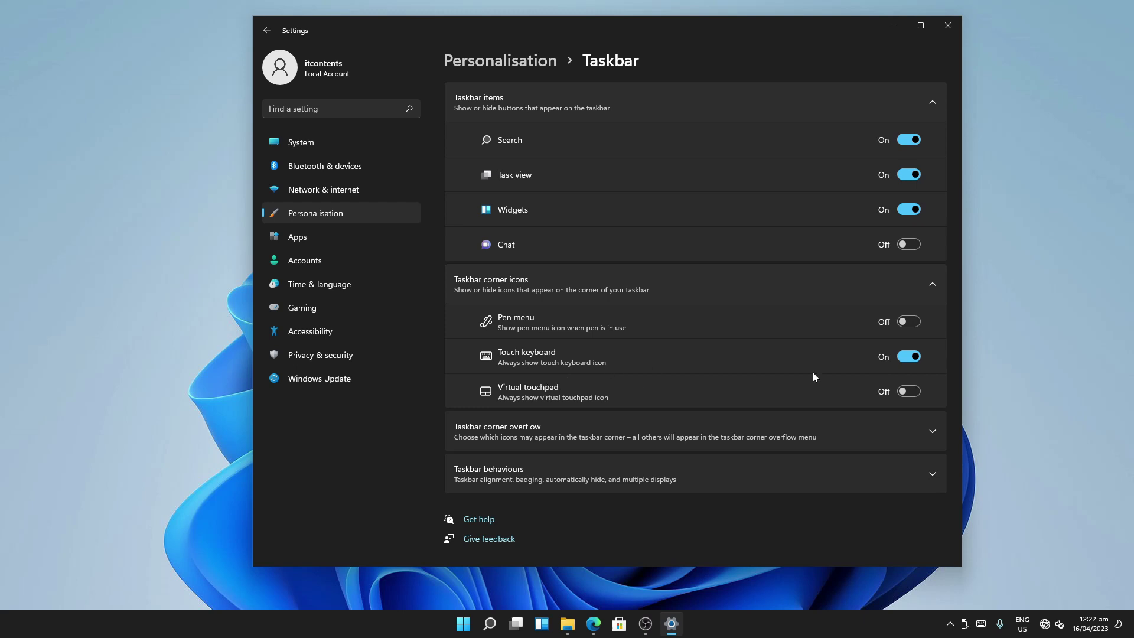
left_click(910, 357)
left_click(909, 356)
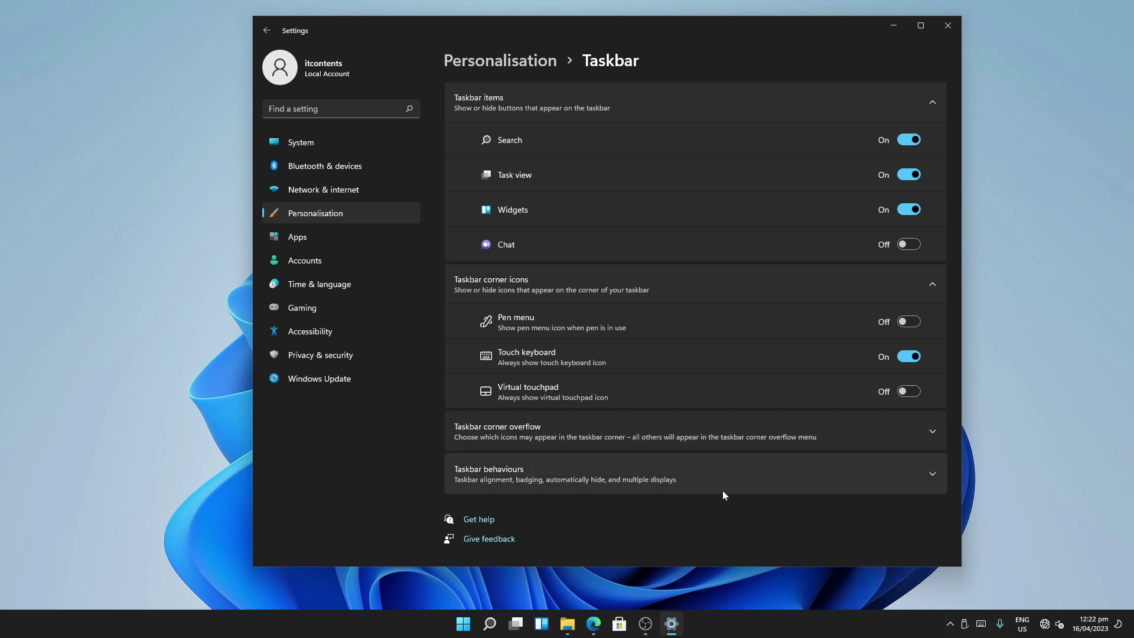
Step: Open the touch keyboard and its theme settings, try the Default theme, switch back to Indigo Breeze and close the keyboard
left_click(981, 623)
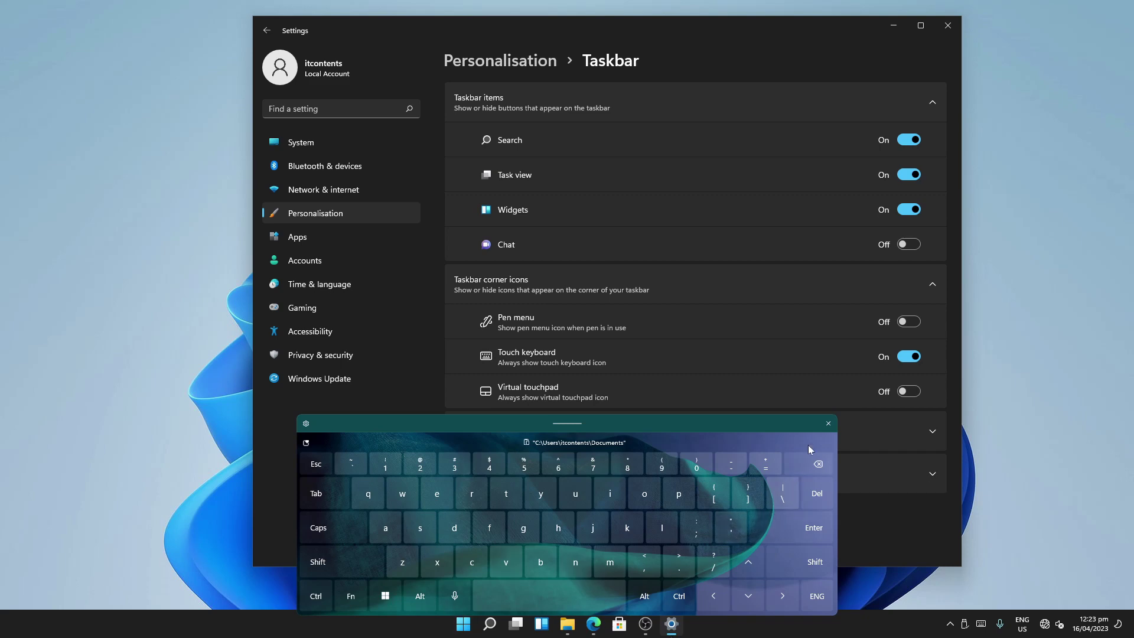
left_click(306, 424)
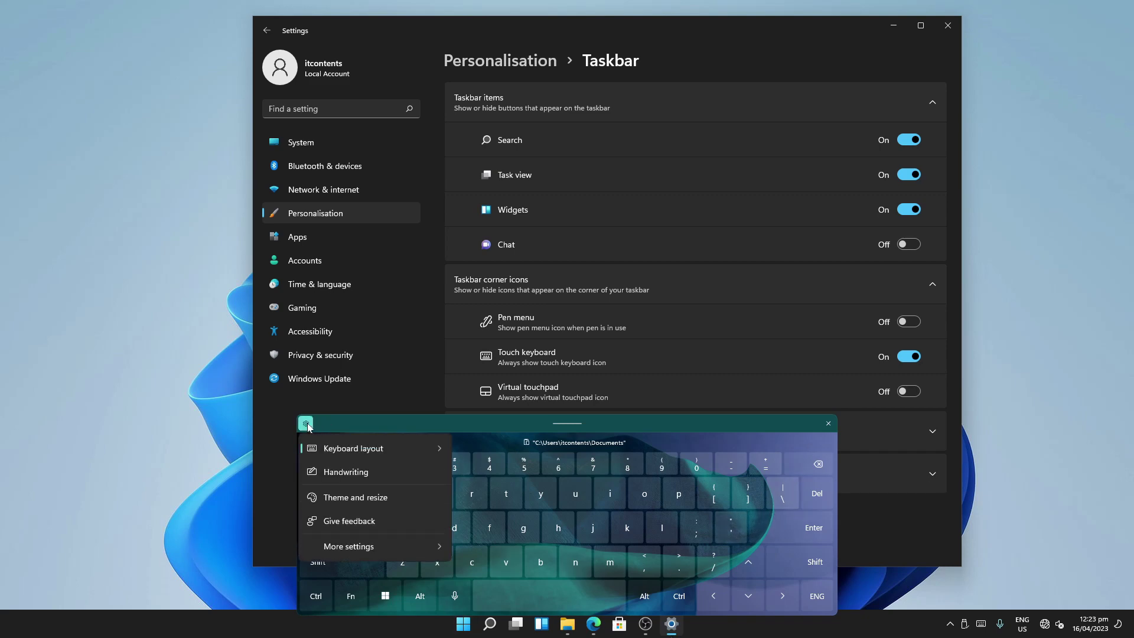
left_click(374, 497)
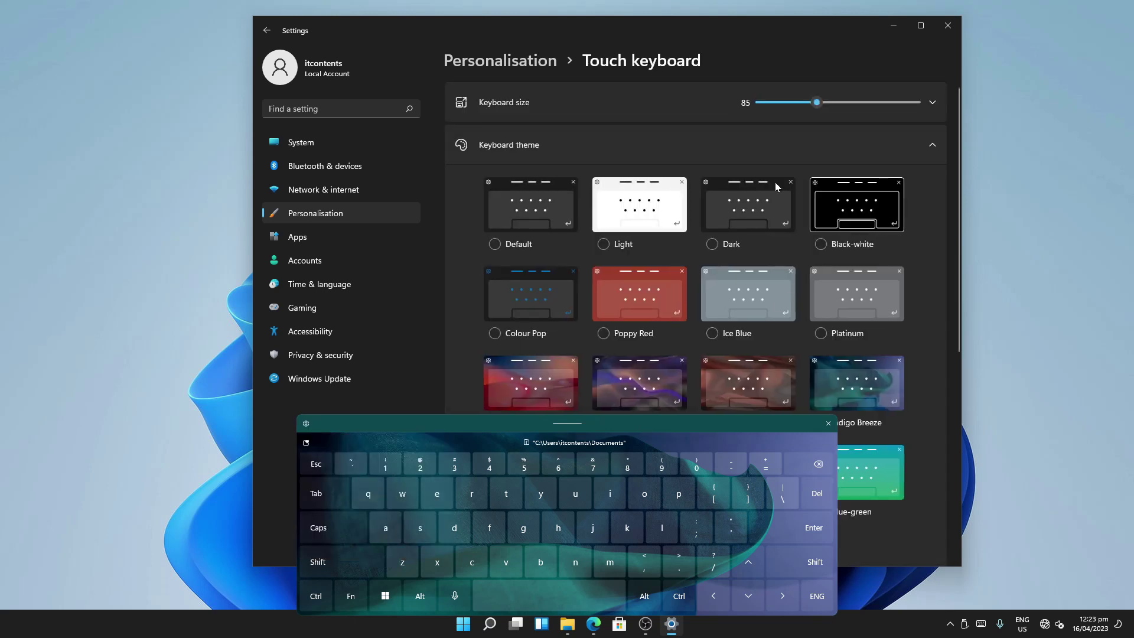
left_click(505, 247)
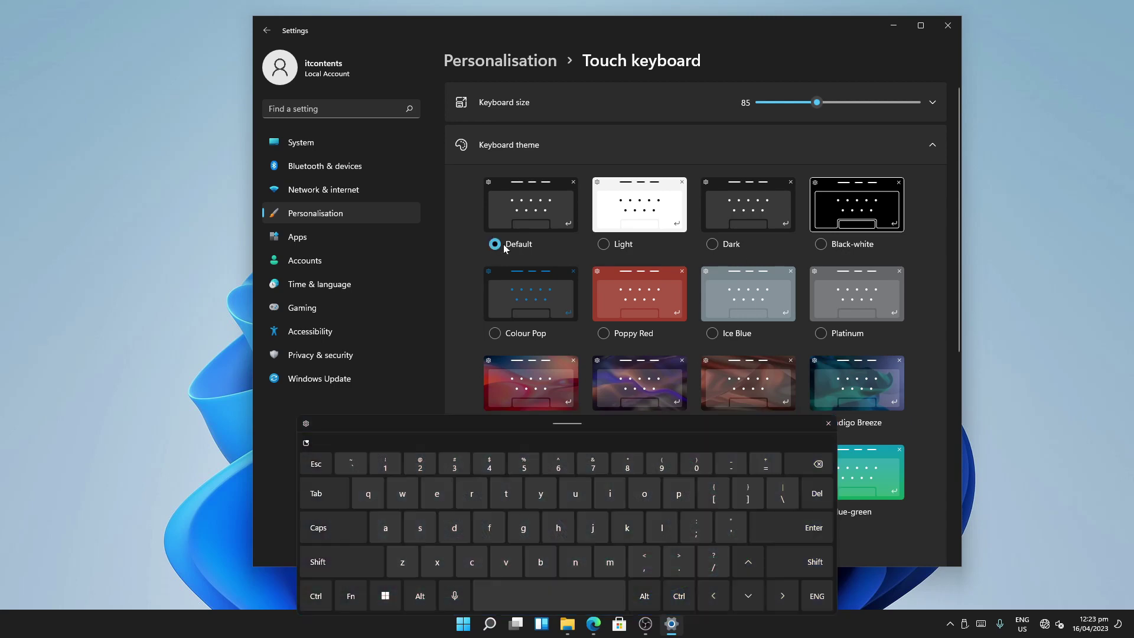
left_click(851, 385)
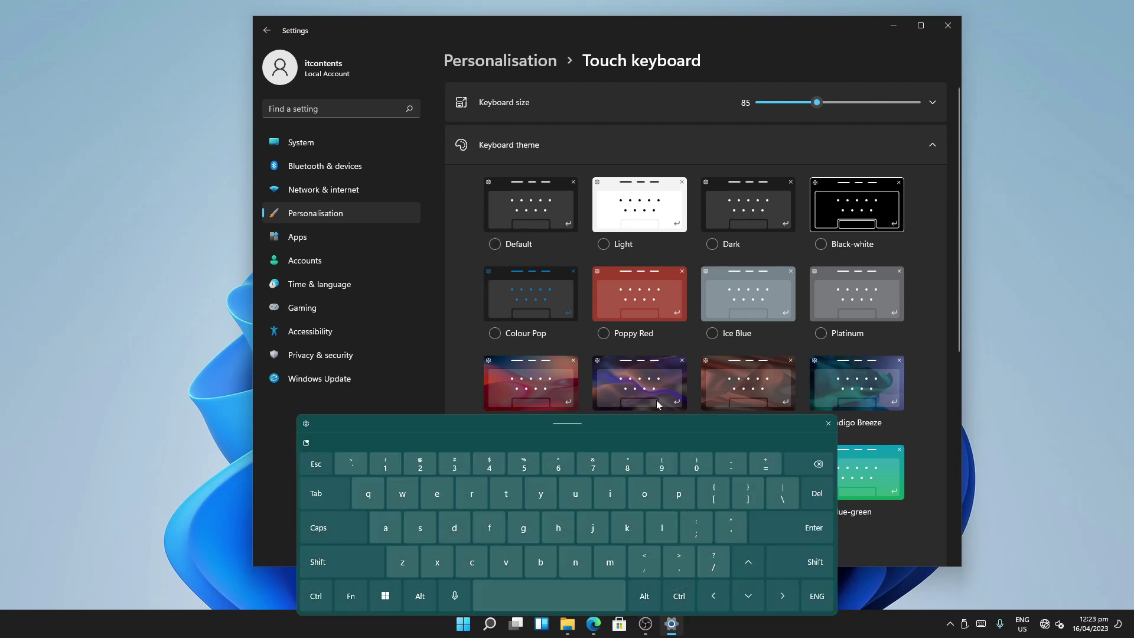
left_click(826, 425)
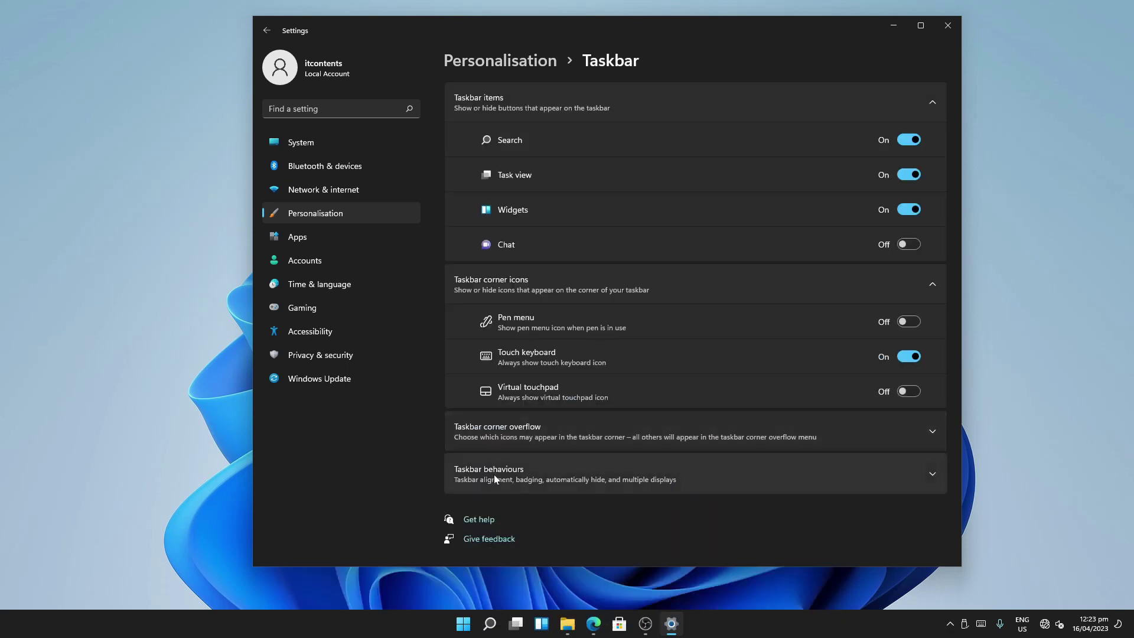
Step: Expand the Taskbar behaviours and try automatically hiding the taskbar, switching the option back off
left_click(880, 468)
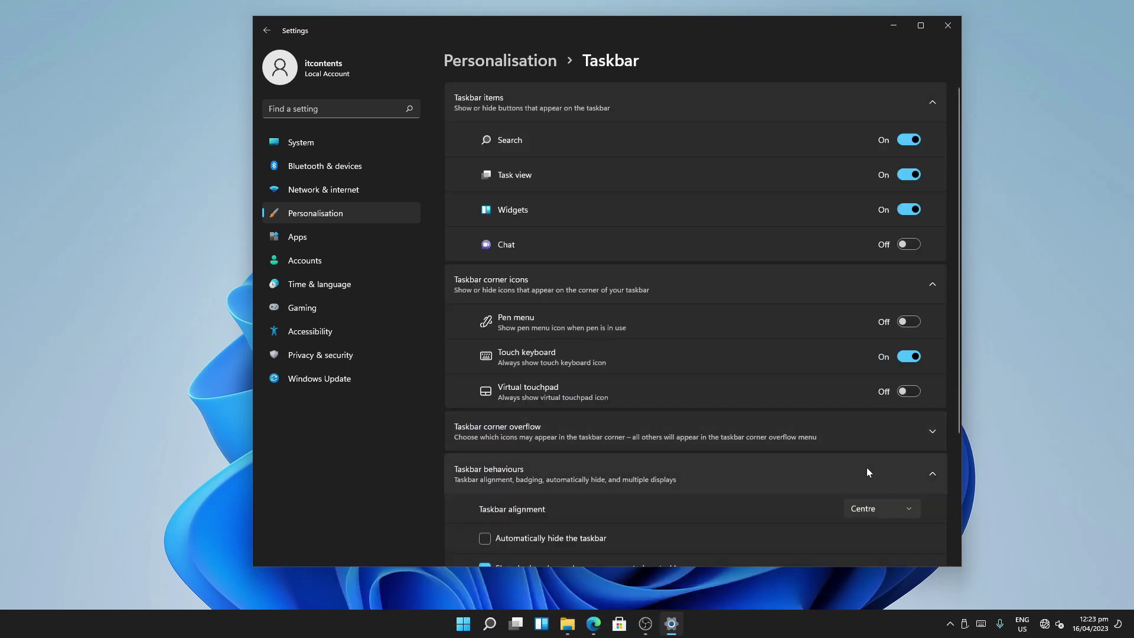
scroll(638, 353, "down", 3)
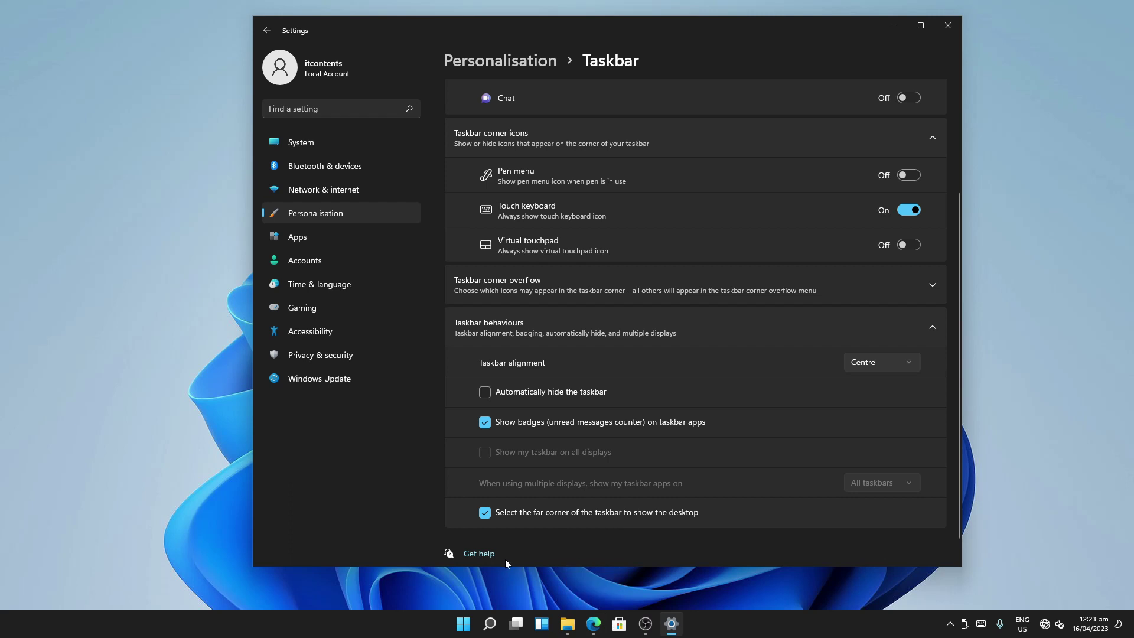
left_click(486, 395)
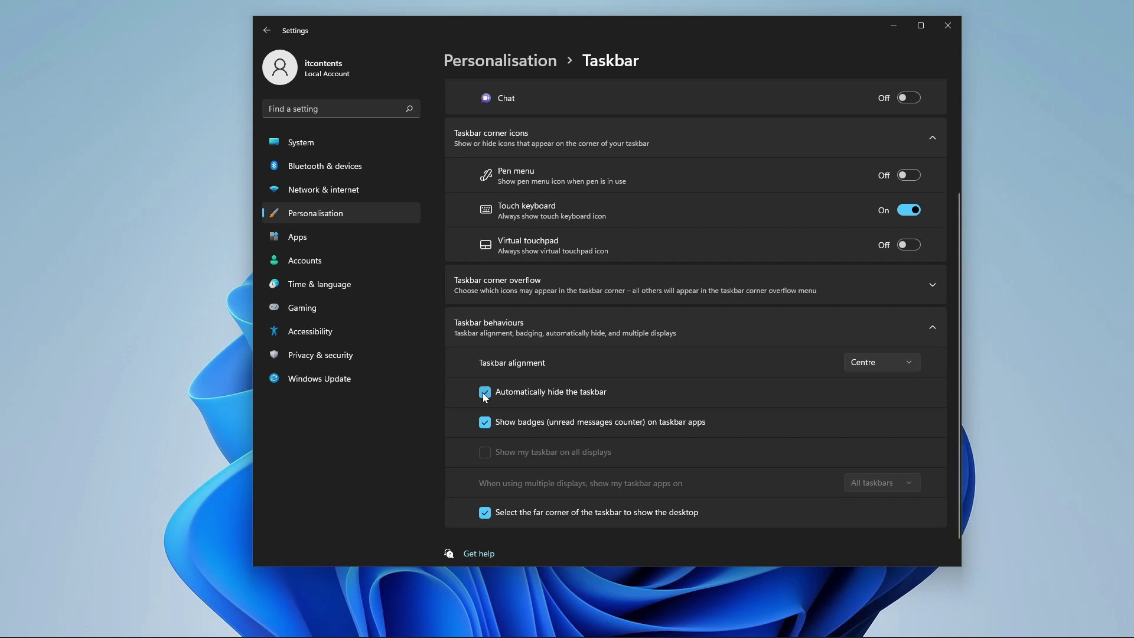
left_click(484, 393)
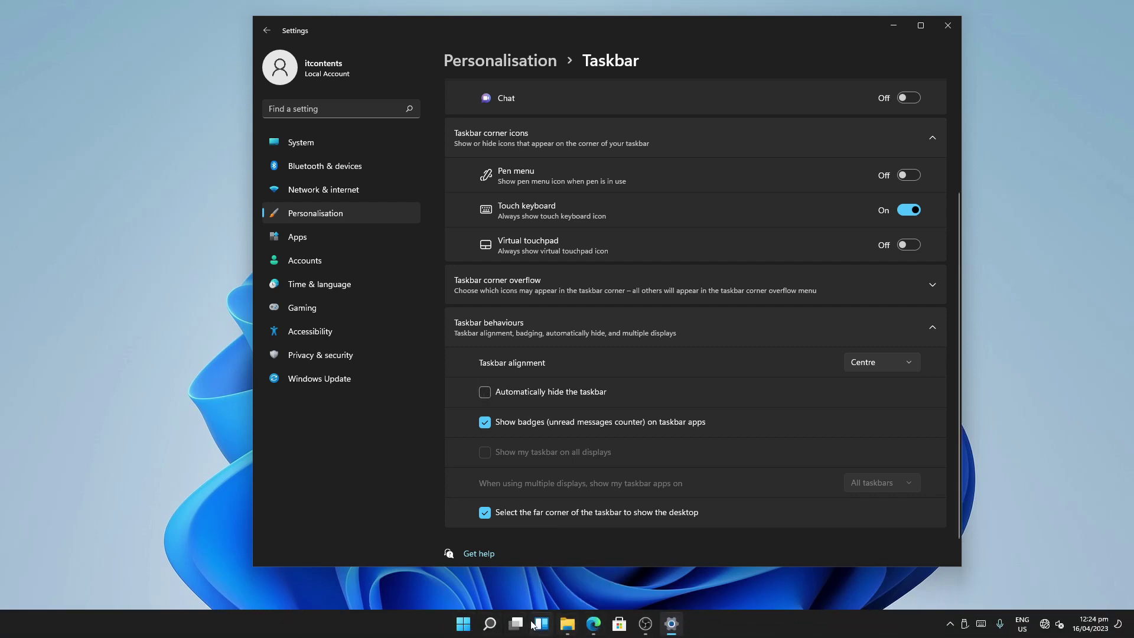
Step: Try the Left taskbar alignment and set it back to Centre
left_click(889, 359)
left_click(887, 337)
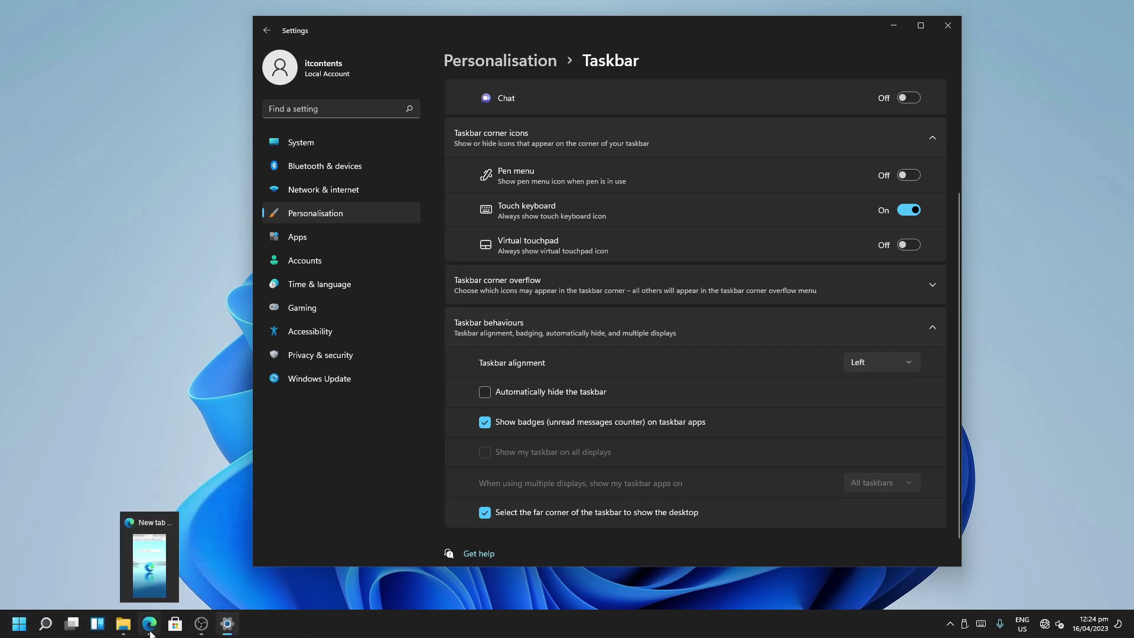
left_click(901, 366)
left_click(886, 381)
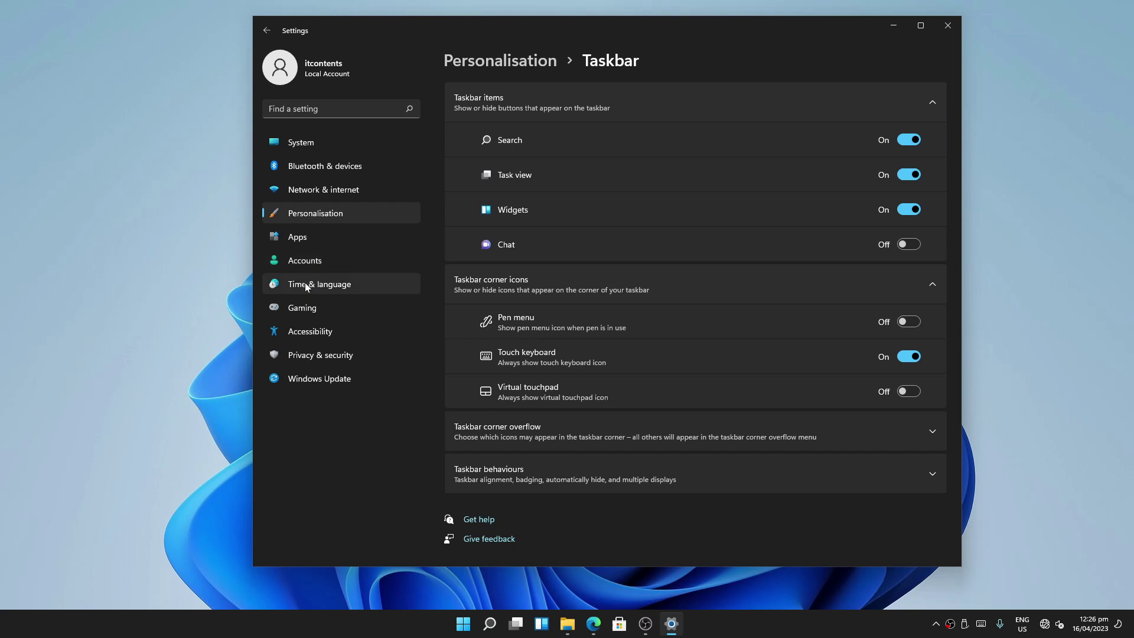
Step: Turn on text suggestions for the physical keyboard and multilingual text suggestions in the Time & language Typing settings
left_click(304, 282)
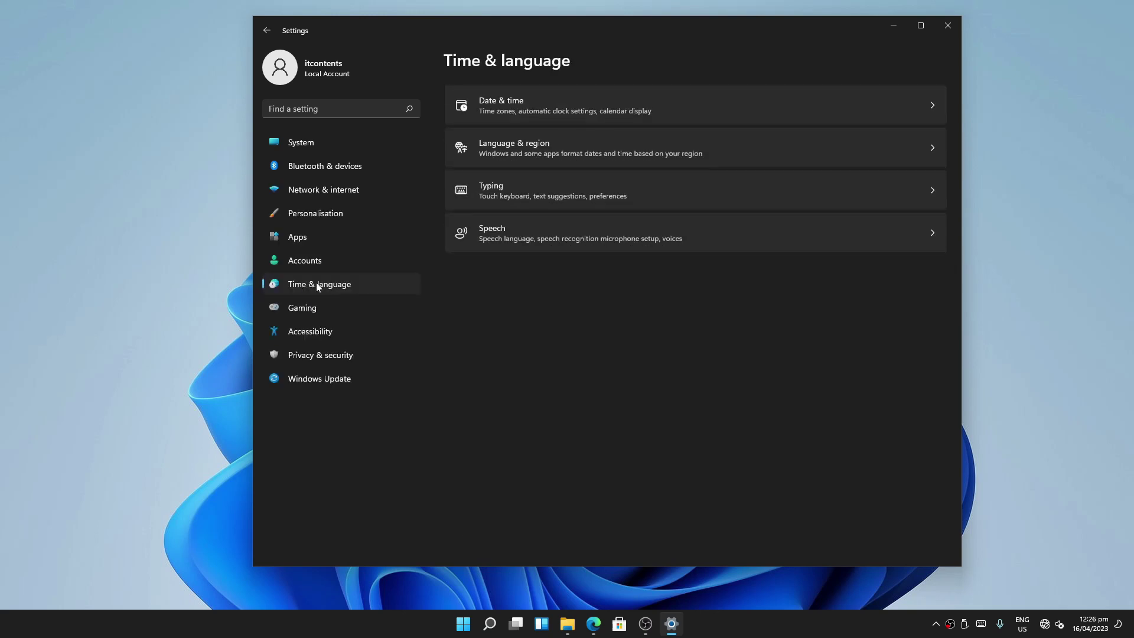
left_click(515, 195)
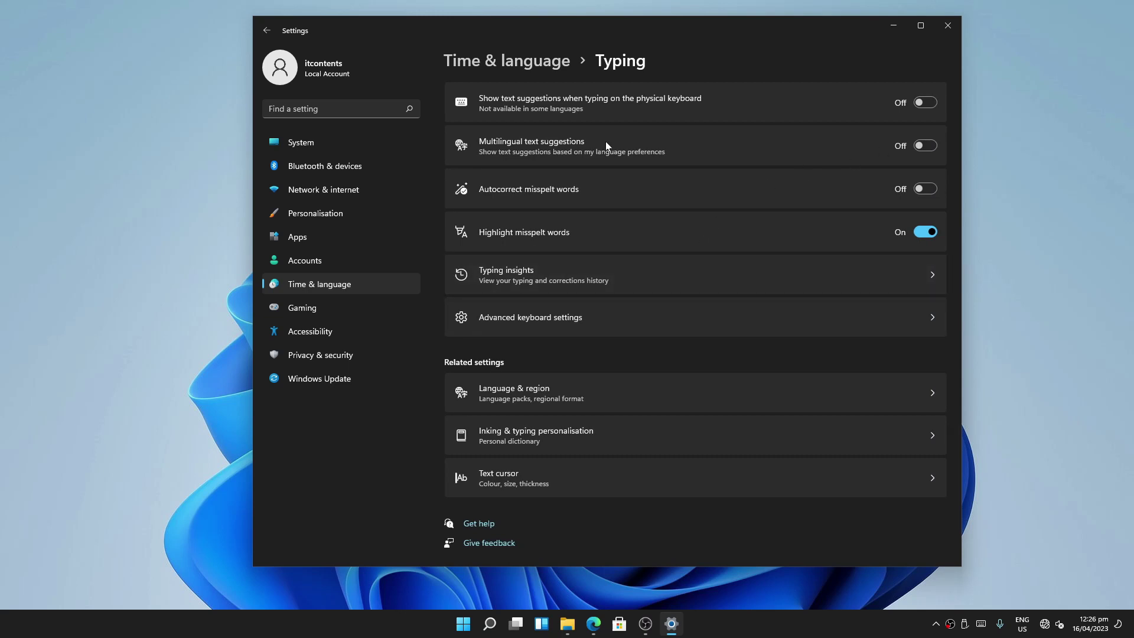
left_click(929, 104)
left_click(931, 144)
Step: Switch to Notepad and write "there's a girl" followed by the suggested emoji, using the text suggestions
key("alt+Tab")
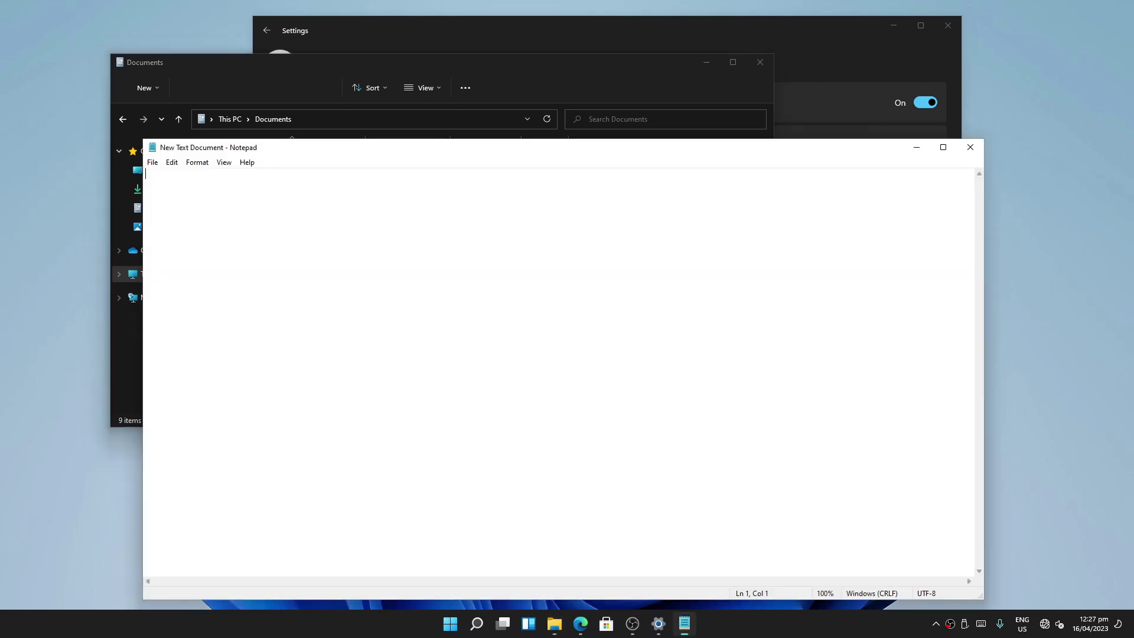
type("there")
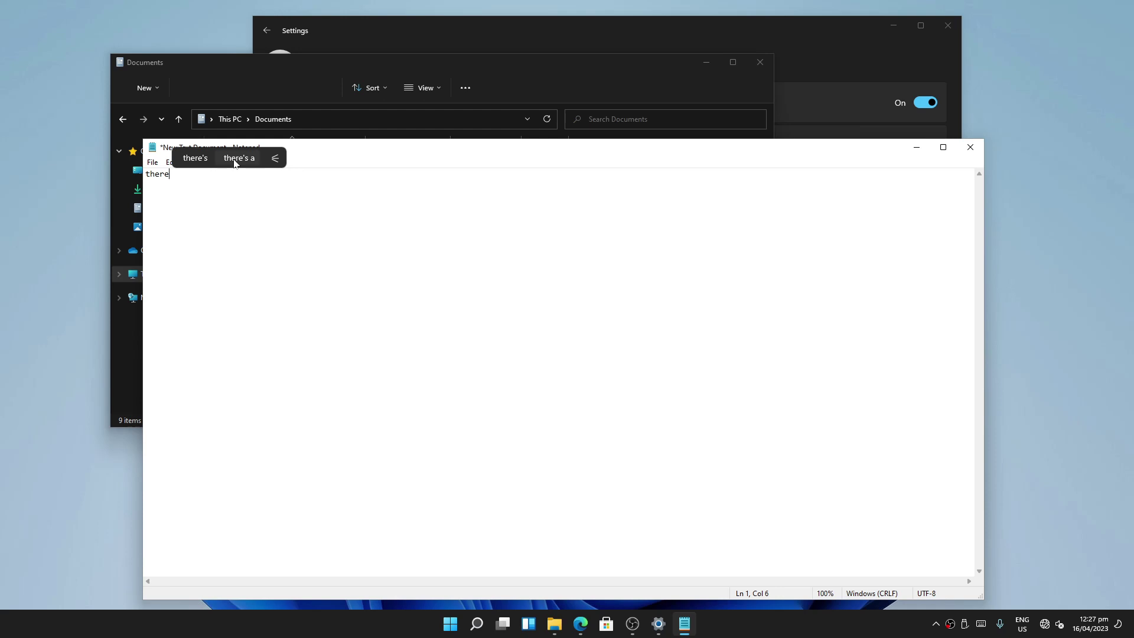
left_click(235, 158)
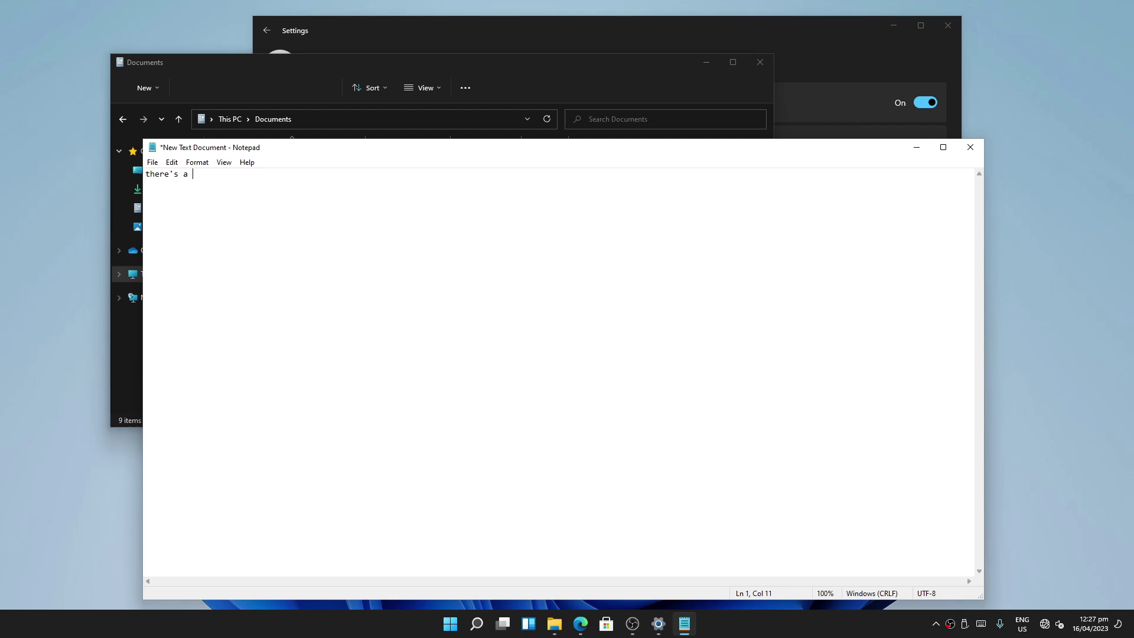
type("girl")
left_click(291, 157)
Step: Close Notepad without saving the changes and close the Documents window
left_click(970, 147)
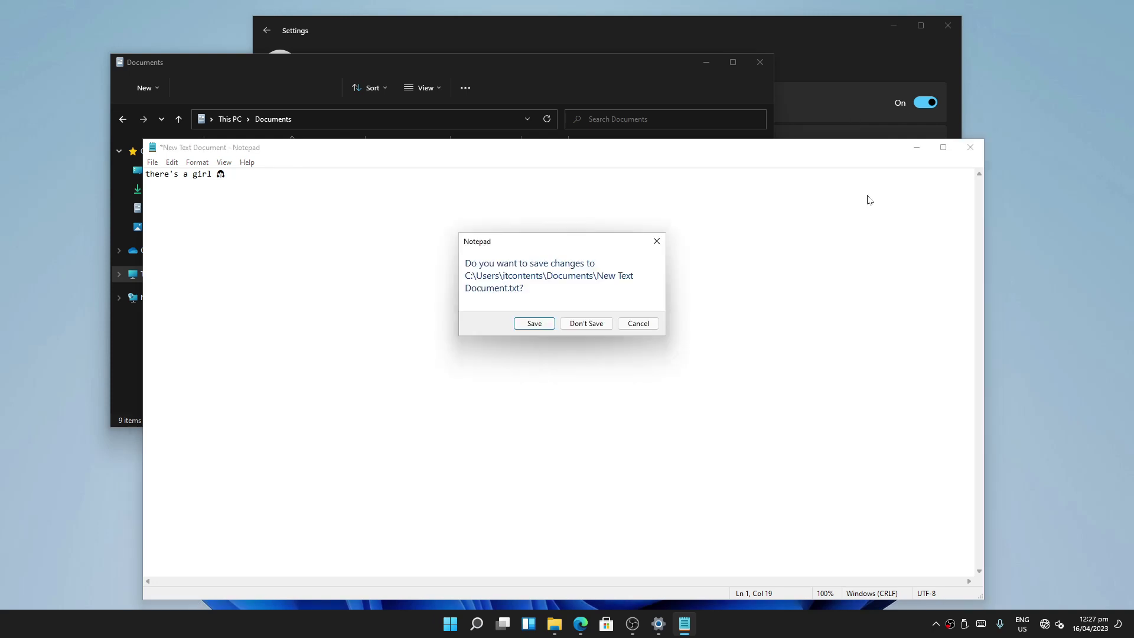
left_click(592, 327)
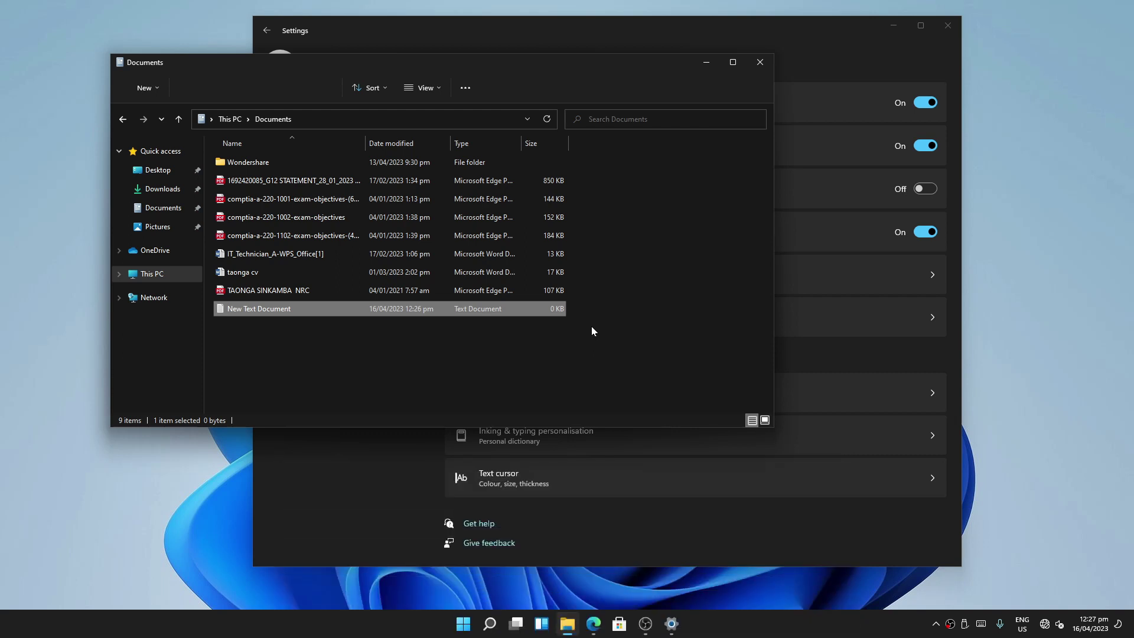
left_click(760, 62)
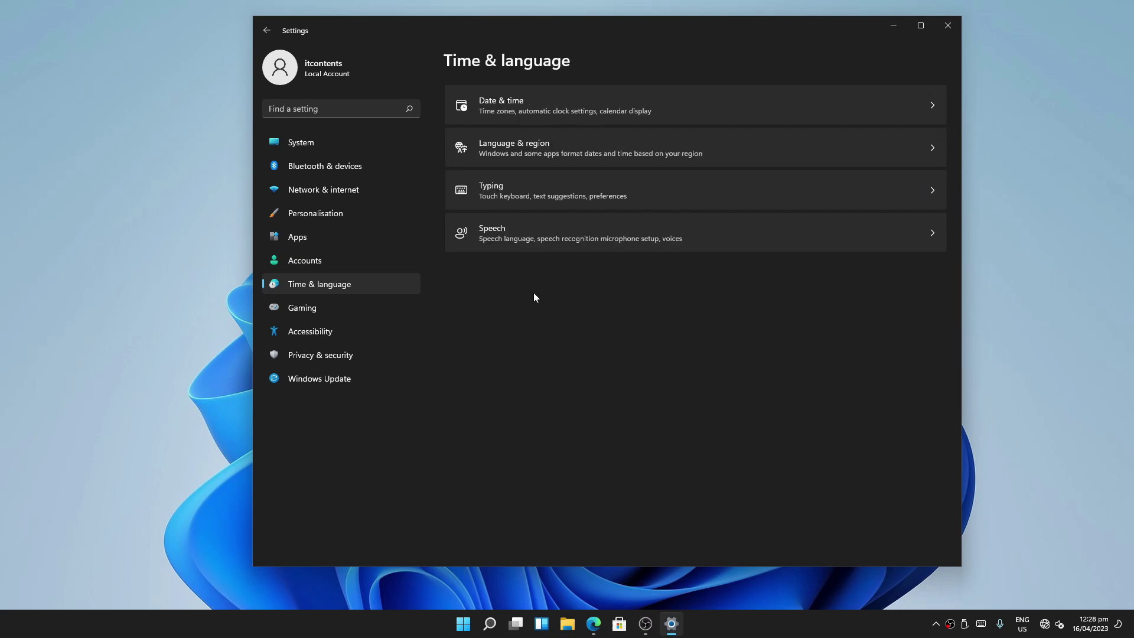
Step: Open the Game Mode page in the Gaming settings
left_click(289, 306)
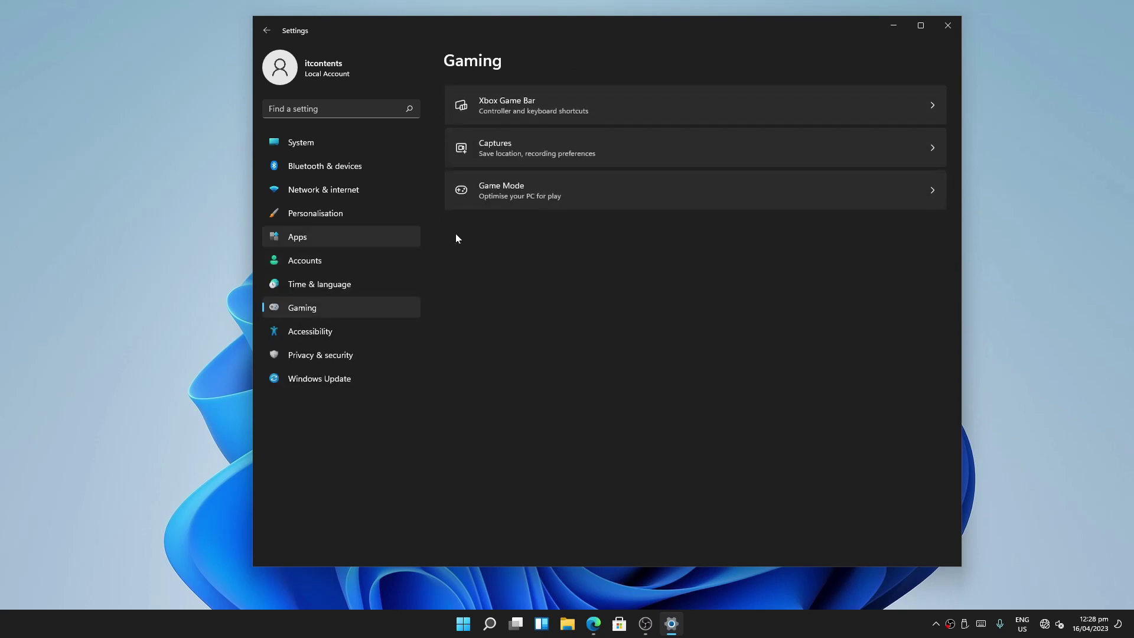
left_click(721, 188)
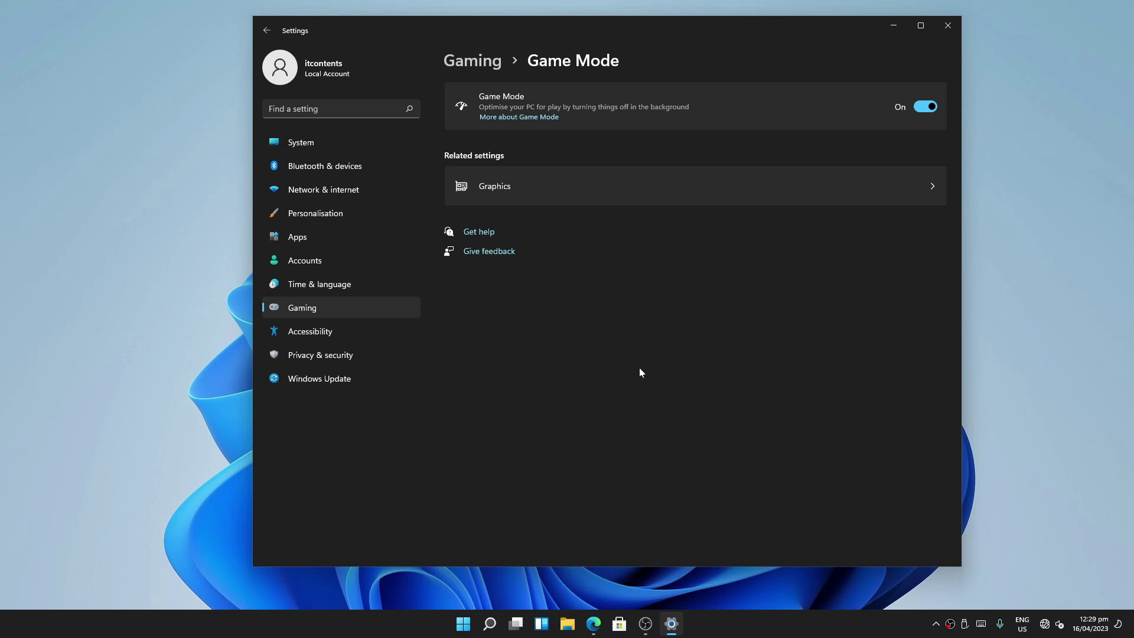
Step: Set the mouse pointer to the Custom style in the Accessibility settings, review the size and touch indicator options, and close Settings
left_click(331, 335)
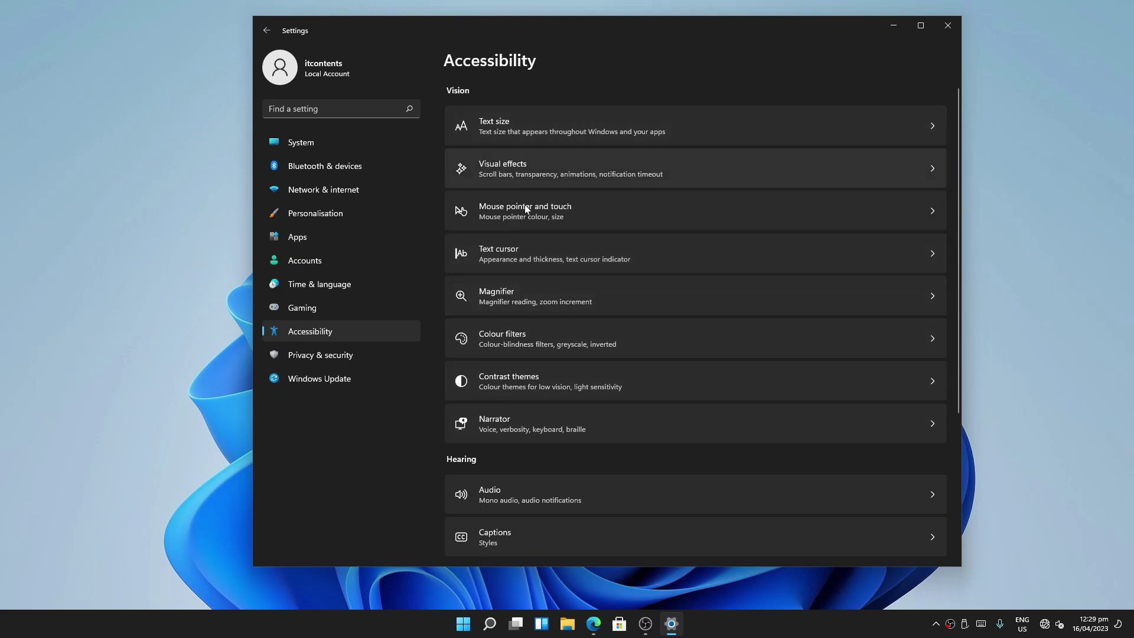
left_click(539, 211)
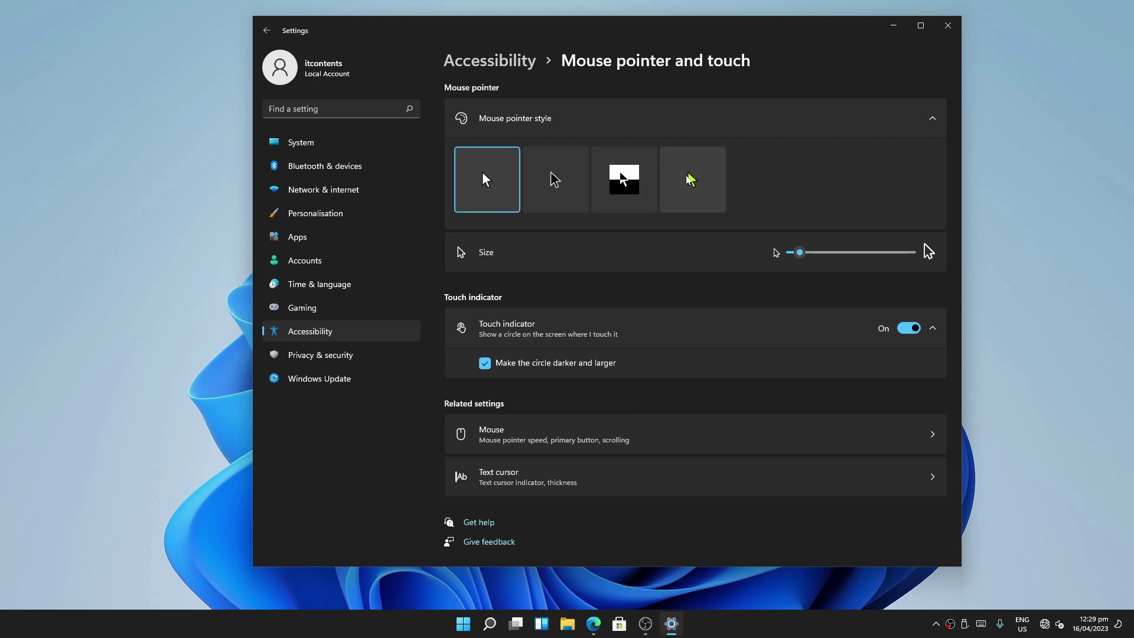
left_click(667, 181)
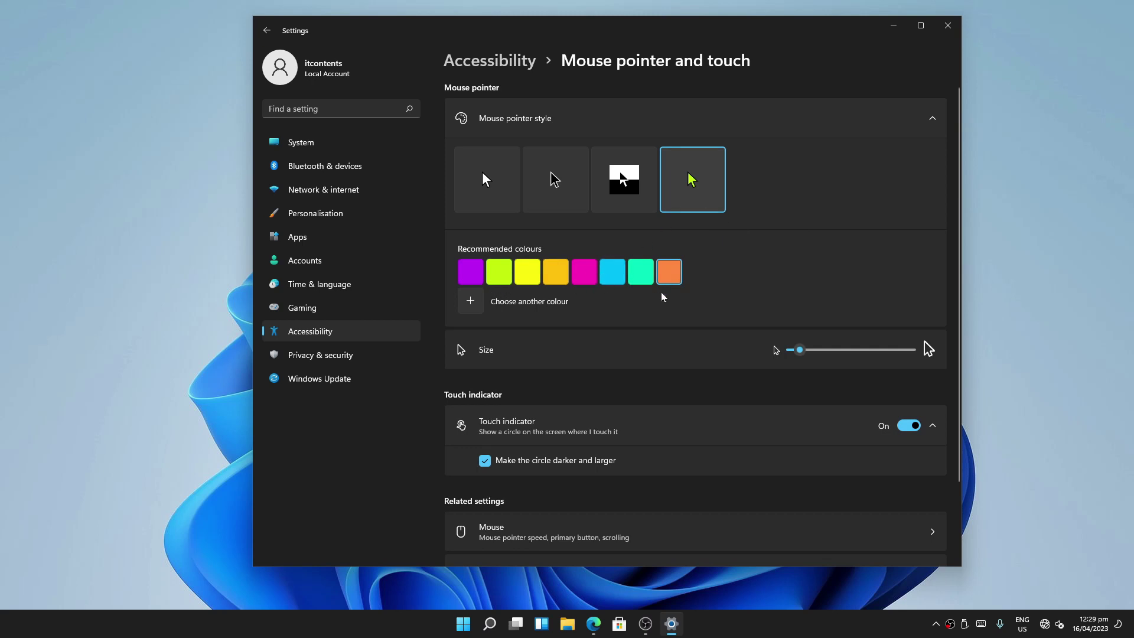
mouse_move(810, 350)
left_mouse_down()
mouse_move(898, 352)
mouse_move(799, 353)
left_mouse_up()
scroll(601, 230, "down", 2)
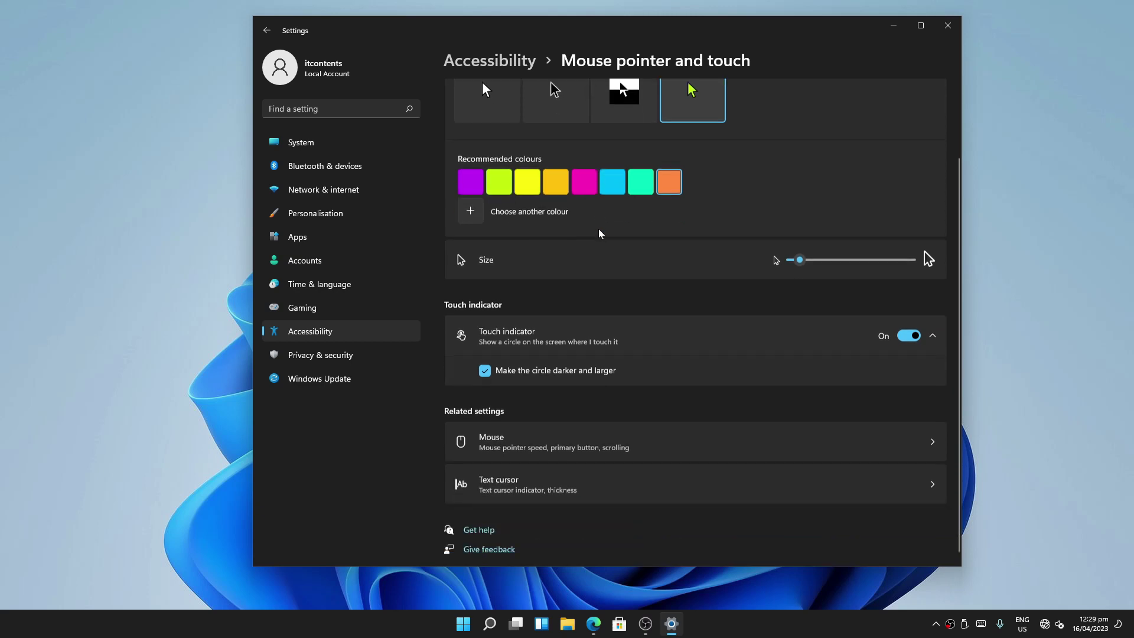
left_click(948, 26)
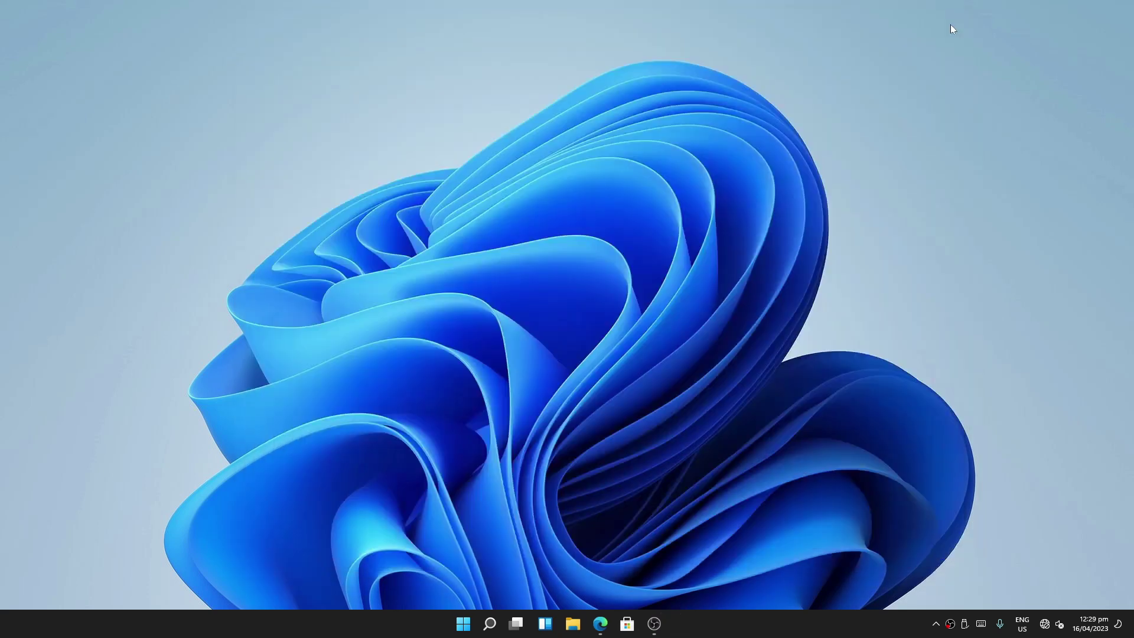
Step: Examine the short and full context menus of New Text Document in the Documents folder, including Send to, and close File Explorer
right_click(398, 131)
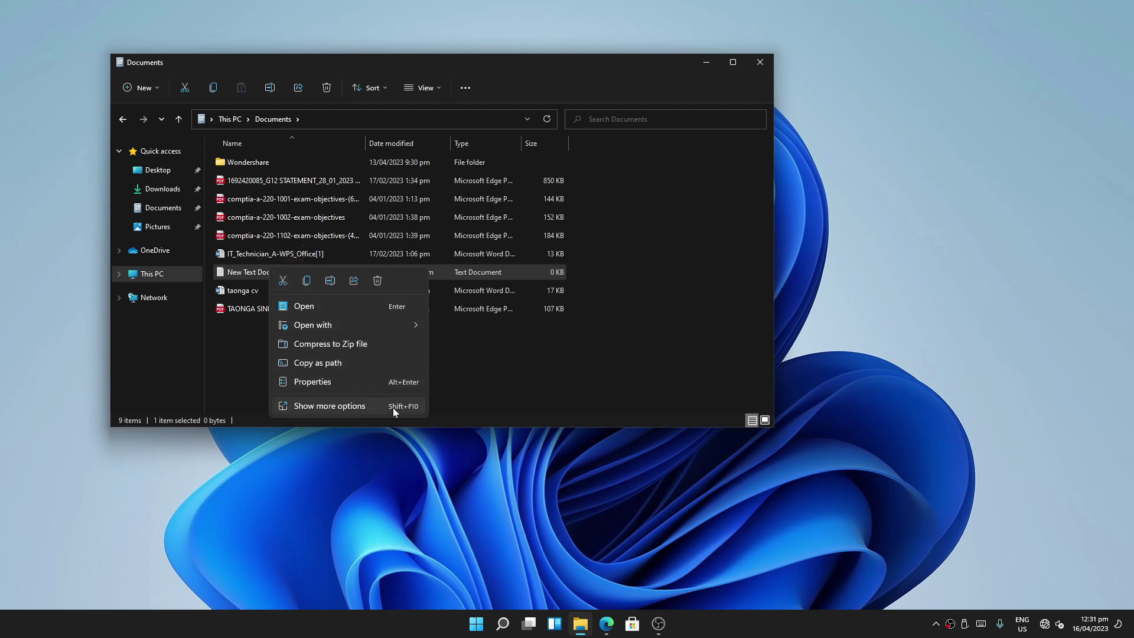
left_click(339, 406)
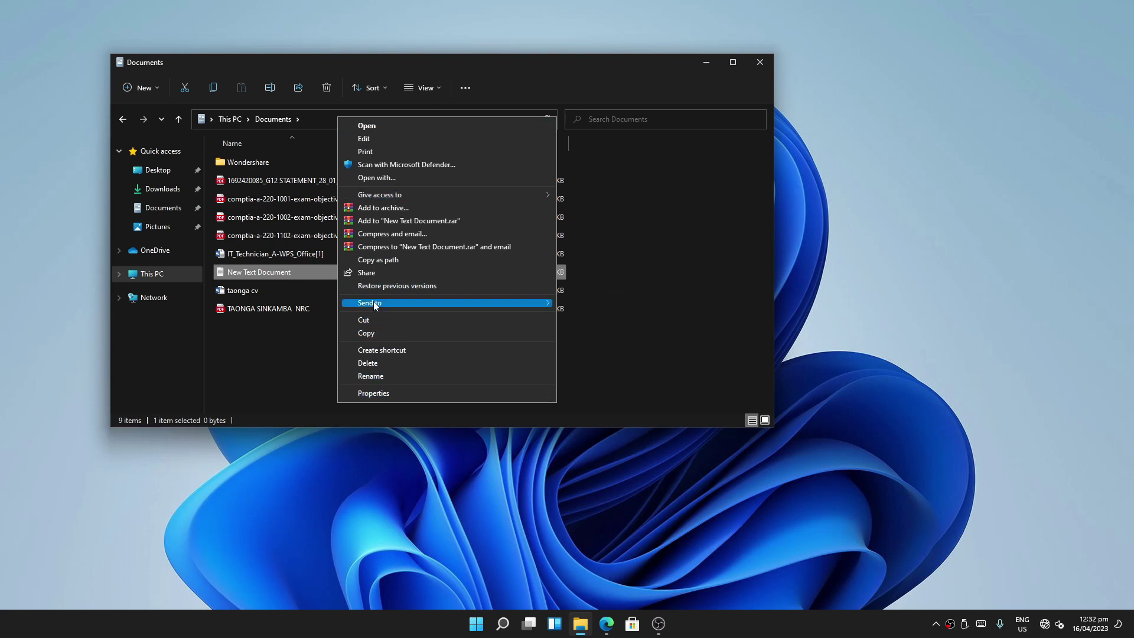
mouse_move(396, 303)
left_click(676, 267)
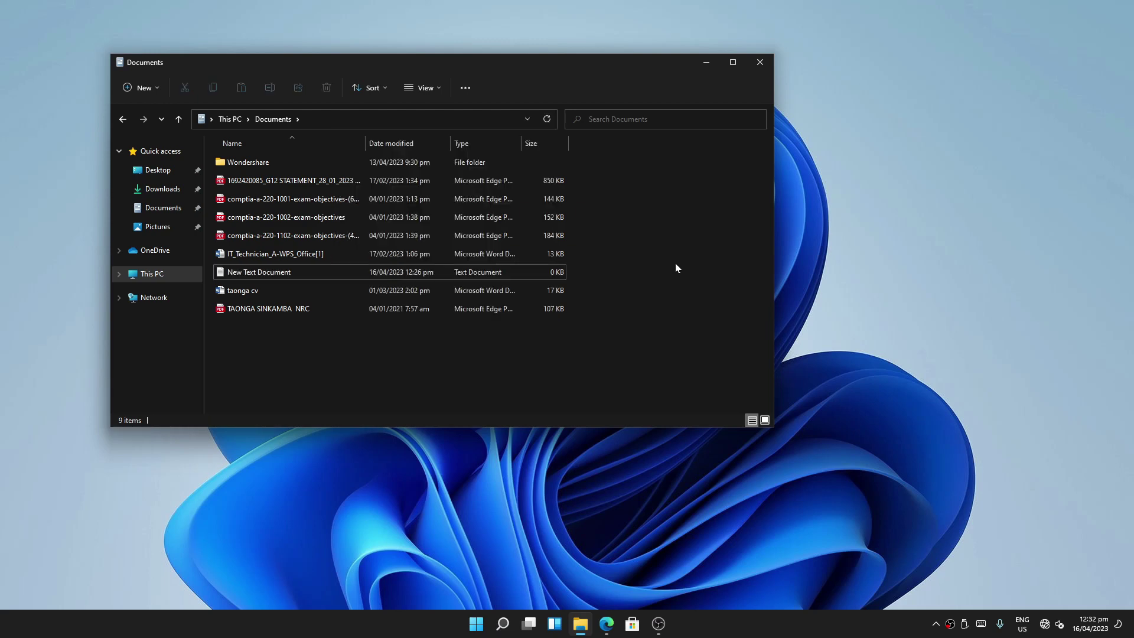
left_click(764, 62)
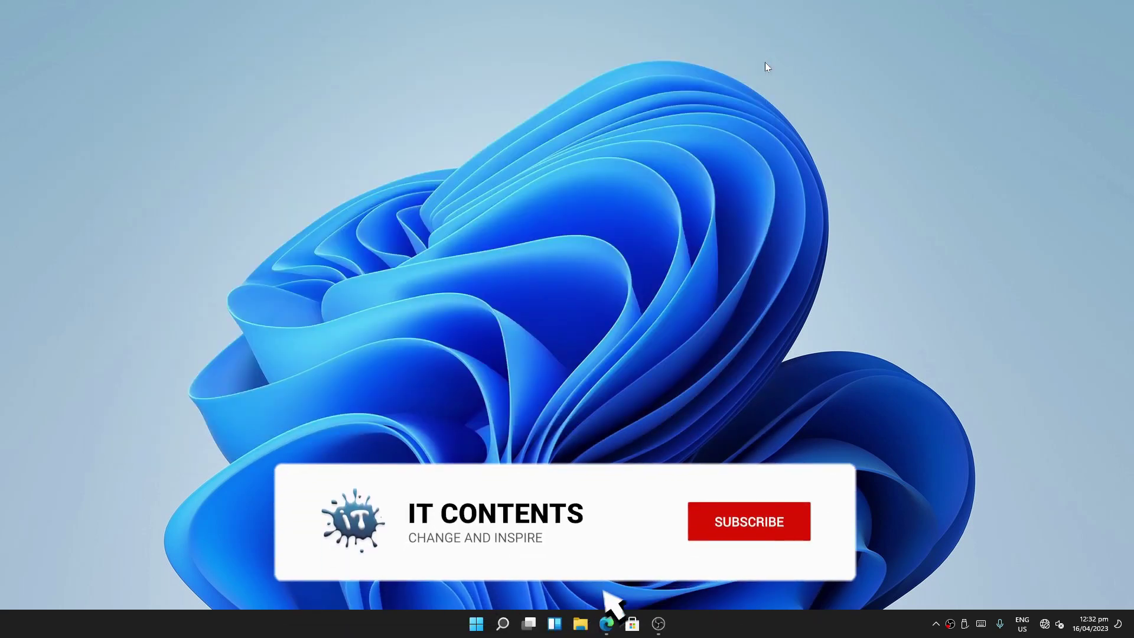